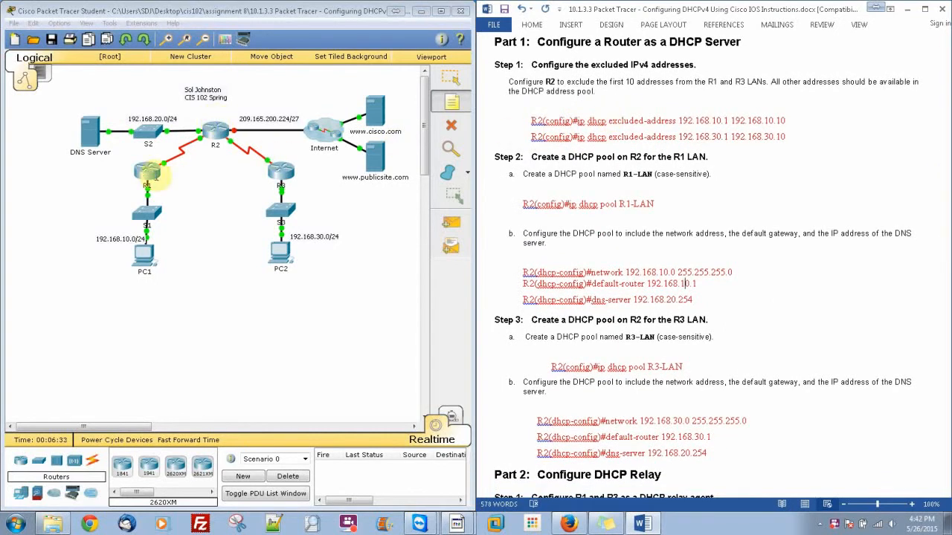
Step: Open router R2's command line interface, enter privileged EXEC mode and go into global configuration mode
click(216, 130)
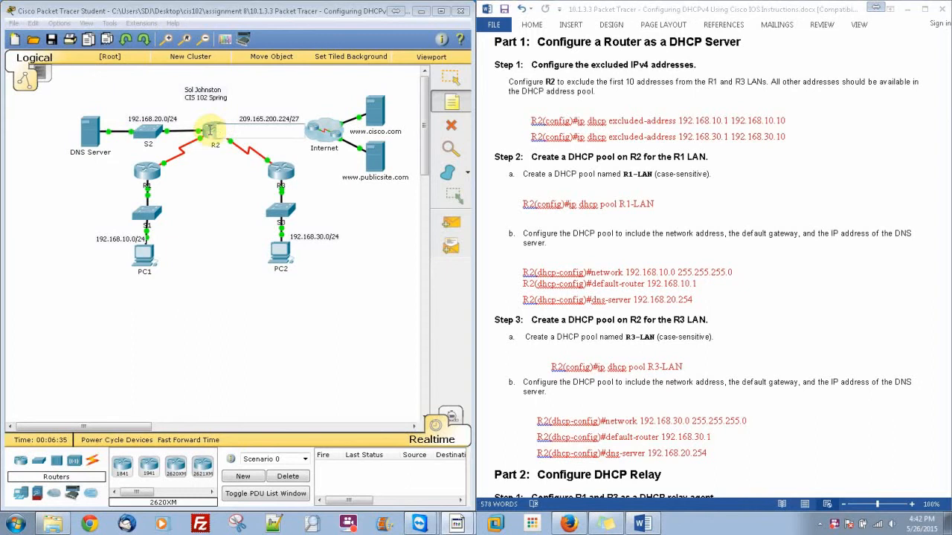
click(457, 82)
click(232, 137)
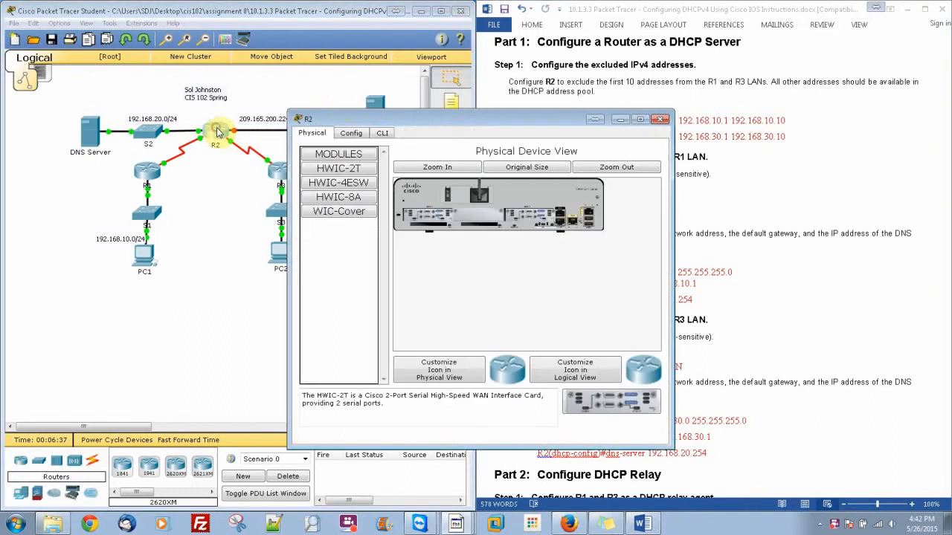
click(382, 132)
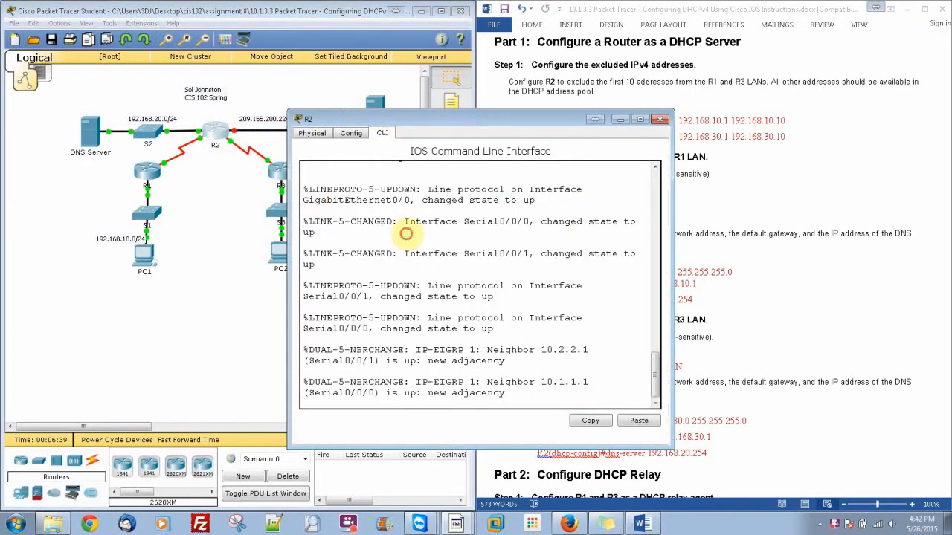
key(Return)
text(en)
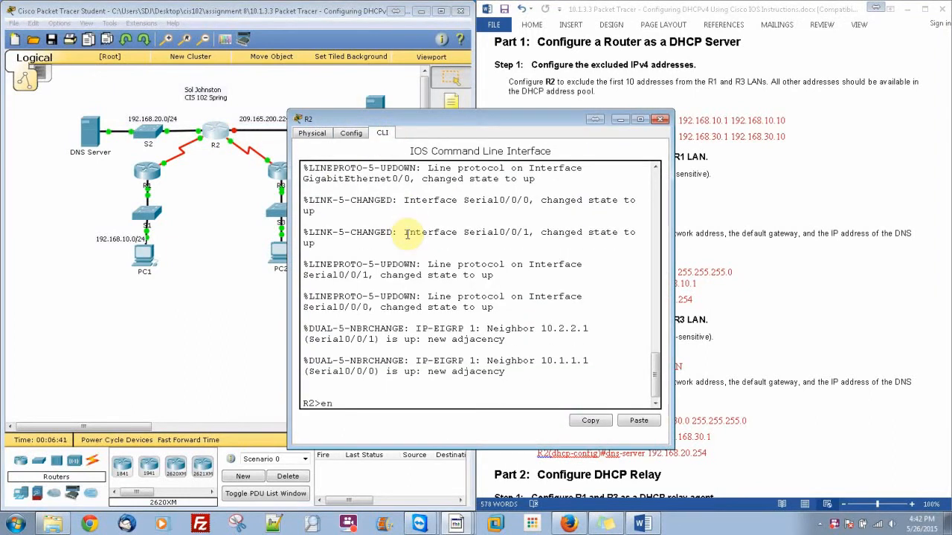
key(Return)
text(conf)
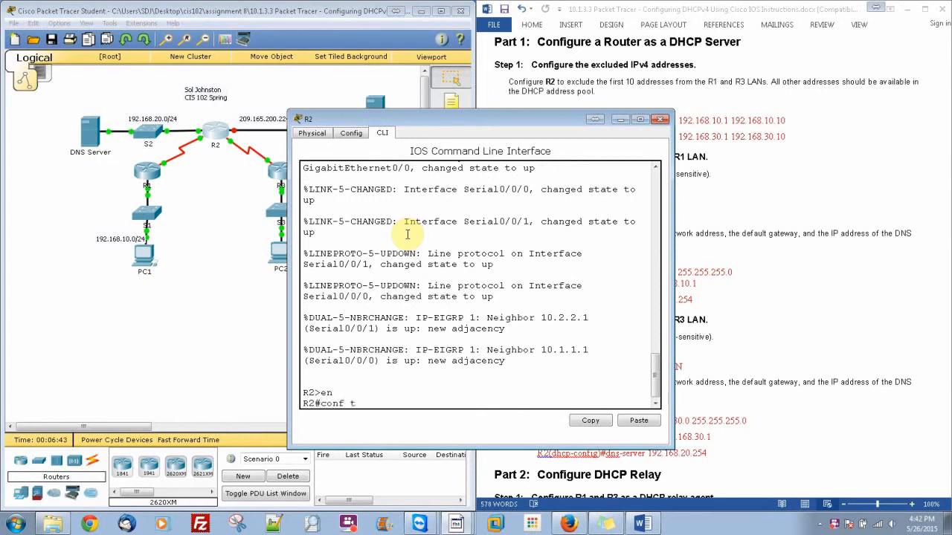
text( t)
key(Return)
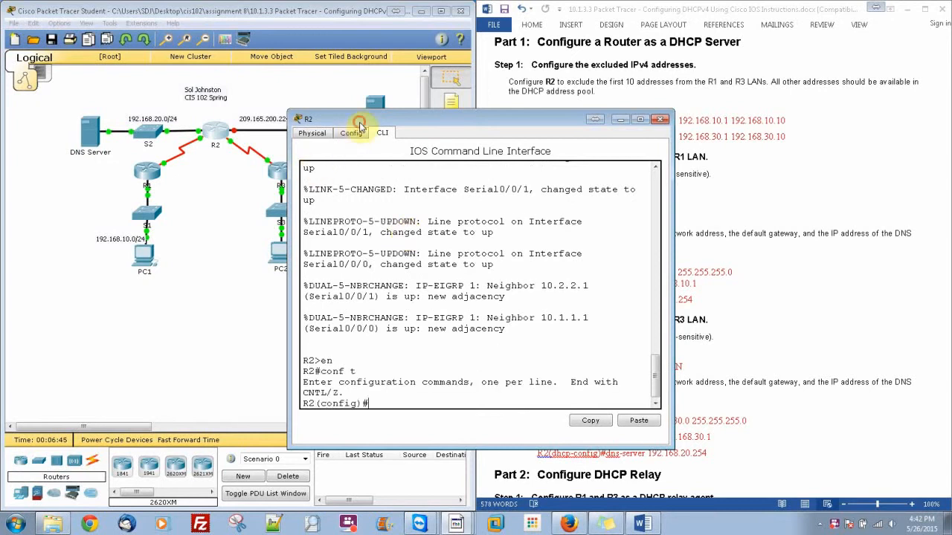
Step: Exclude the addresses 192.168.10.1 through 192.168.10.10 from DHCP assignment on R2
drag(360, 125, 121, 93)
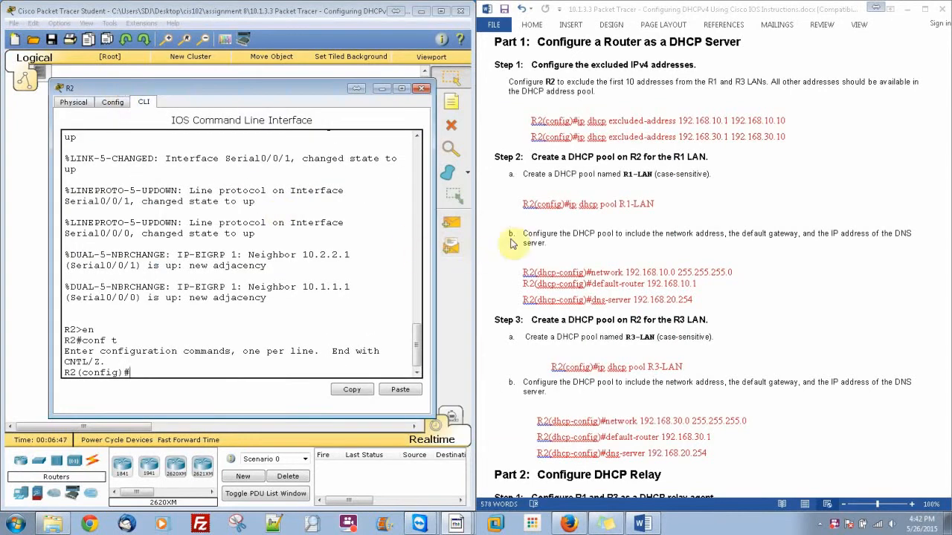
text(ip)
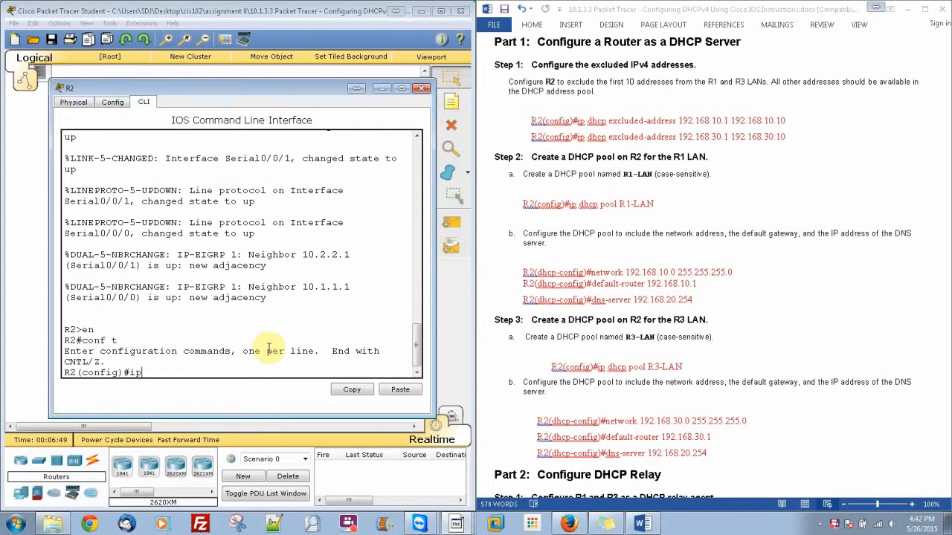
text( dh)
key(Tab)
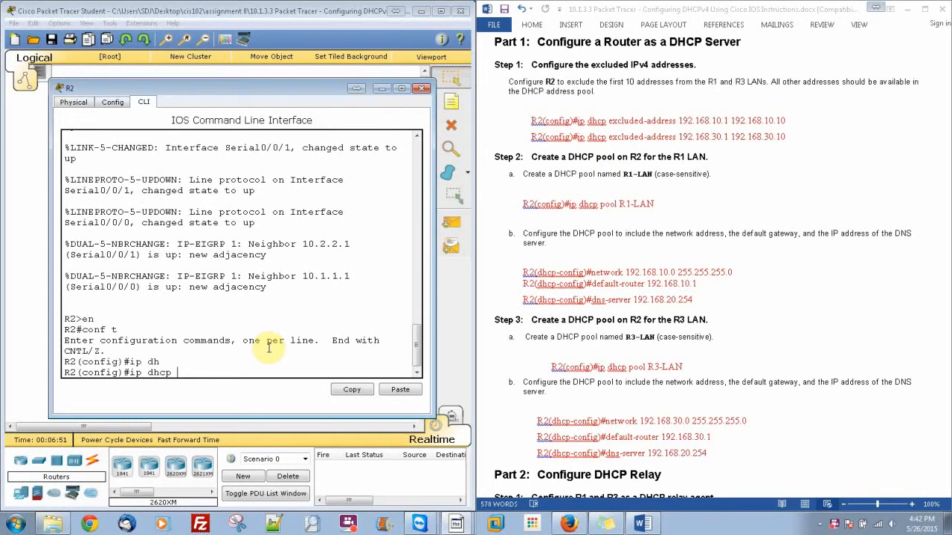
text(ex)
key(Tab)
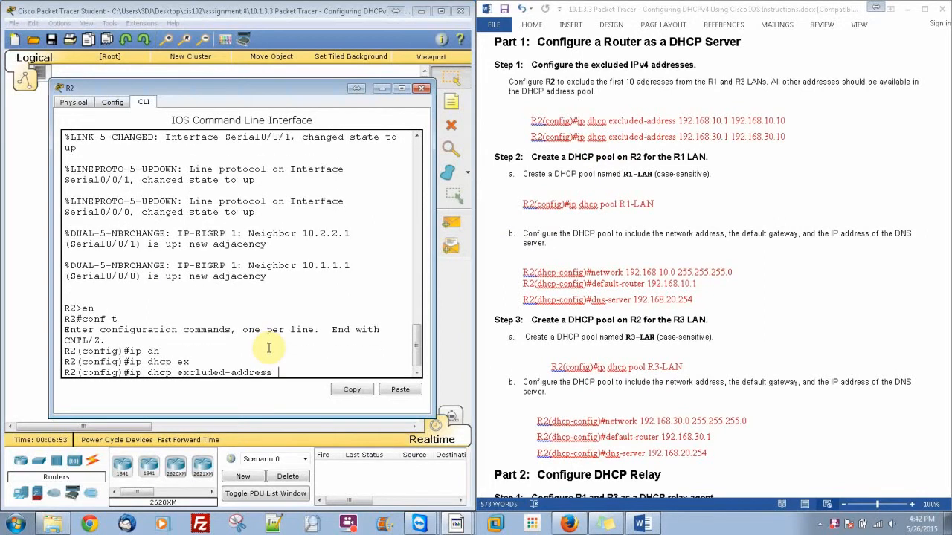
text(192.168.10.1 192.168.10.10)
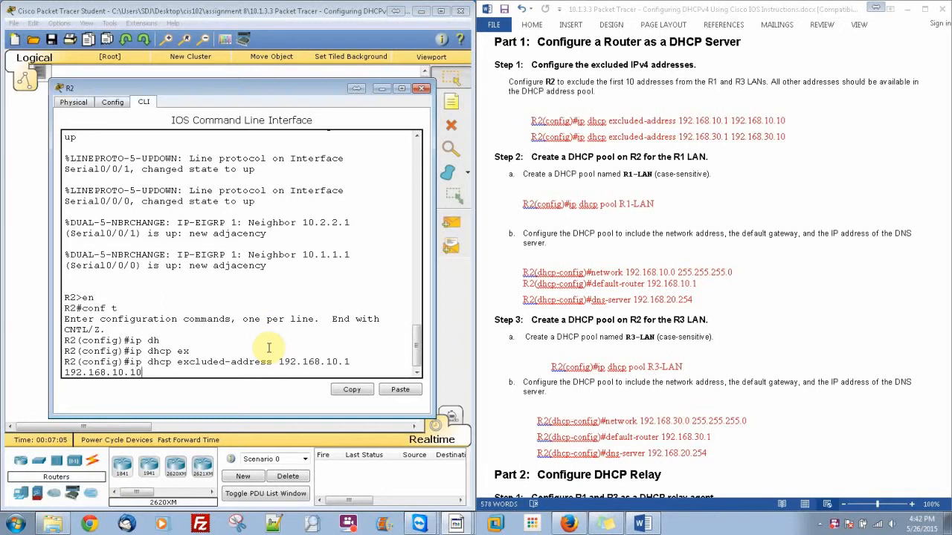
key(Return)
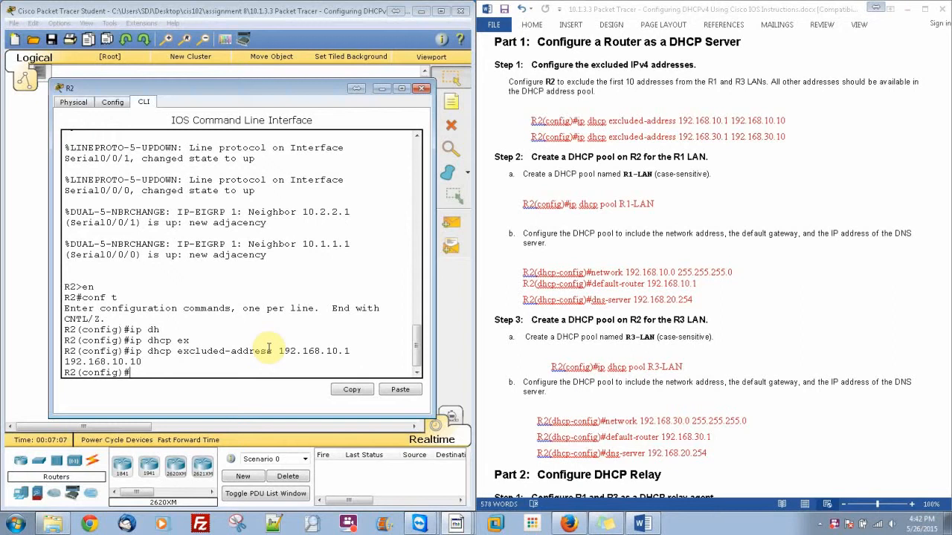
Step: Exclude the addresses 192.168.30.1 through 192.168.30.10 from DHCP assignment on R2
key(Up)
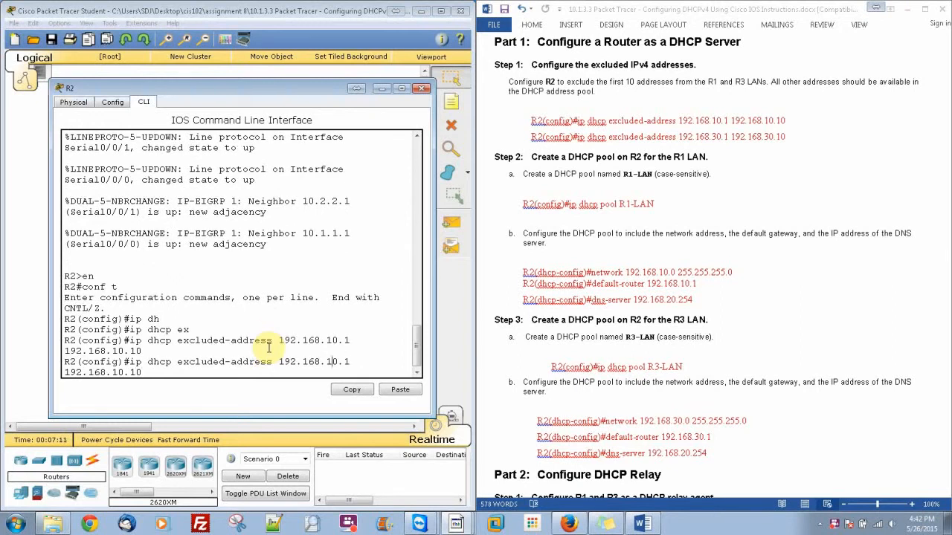
key(BackSpace)
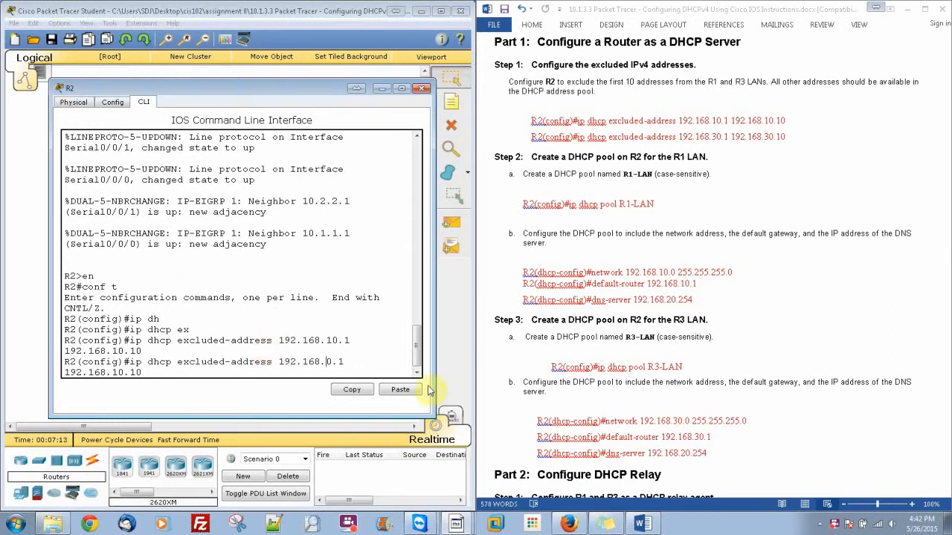
text(3)
key(BackSpace)
text(3)
key(Return)
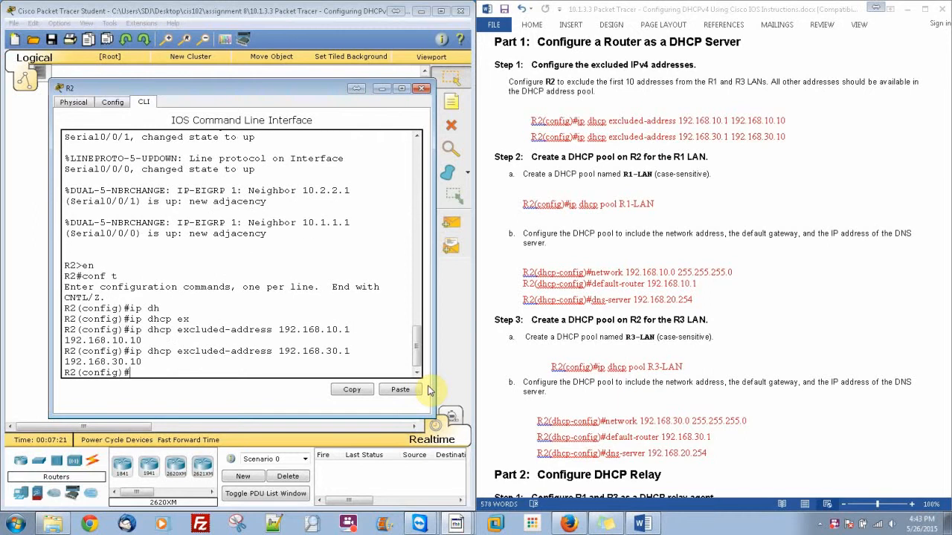
Step: Create a DHCP pool named R1-LAN on R2 with network 192.168.10.0 and mask 255.255.255.0
text(ip dh)
key(Tab)
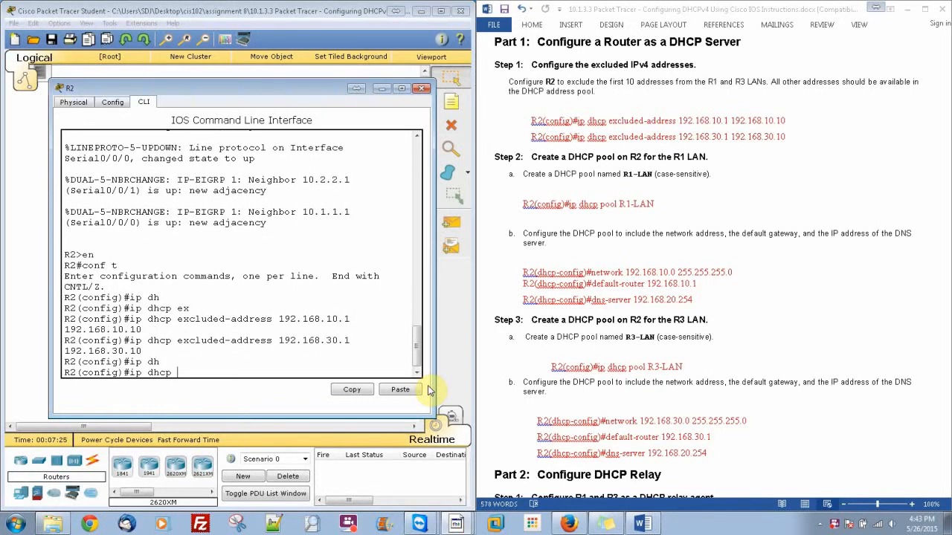
text(pool R1-LAN)
key(Return)
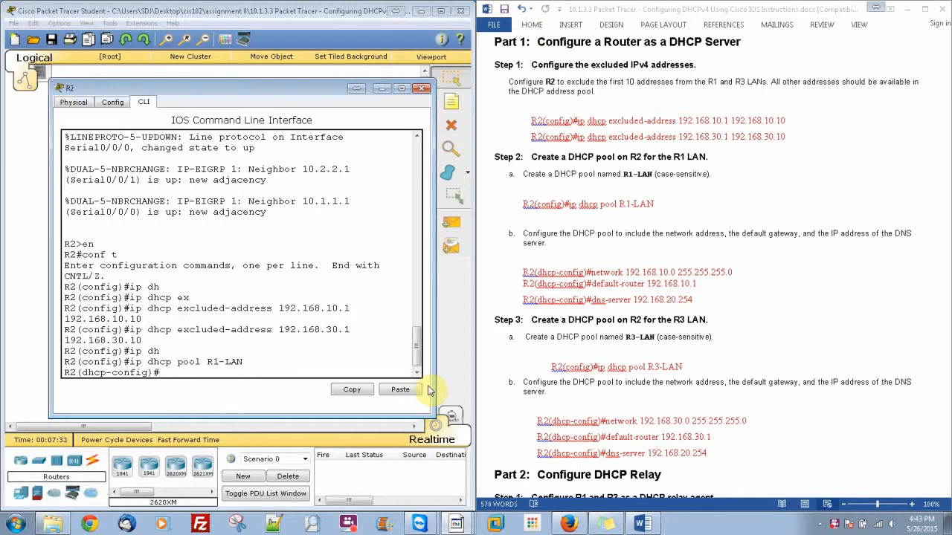
text(ne)
key(Tab)
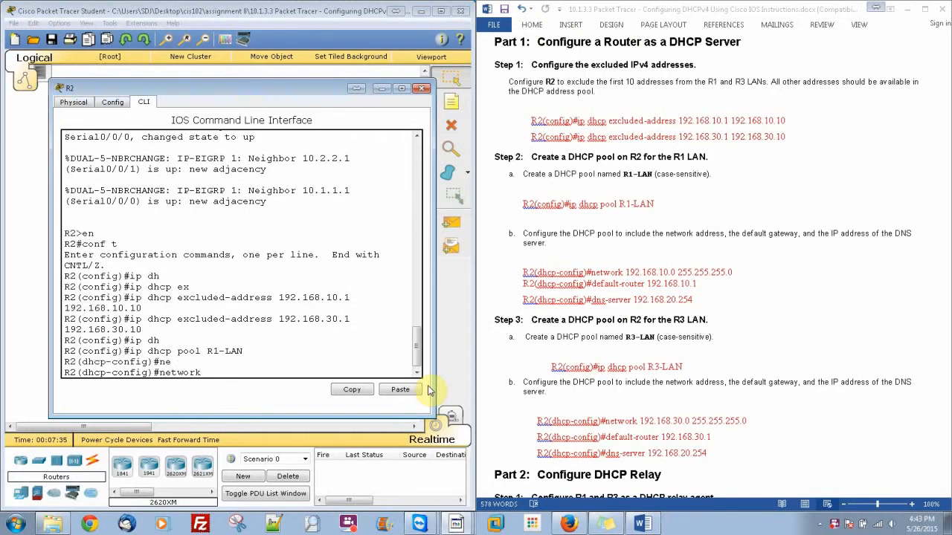
text(192.168.10.0 255.255.255)
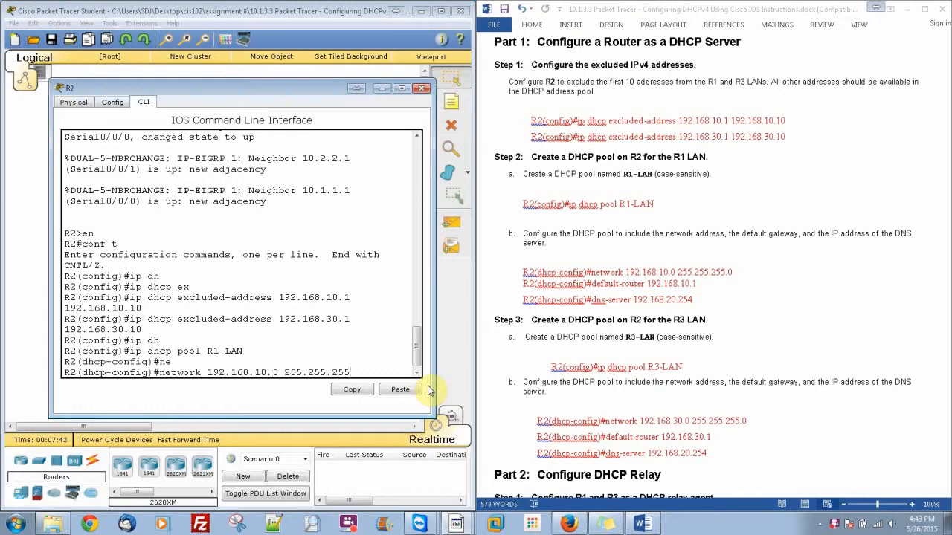
text(.0)
key(Return)
Step: Set the default router of the R1-LAN pool to 192.168.10.1
text(de)
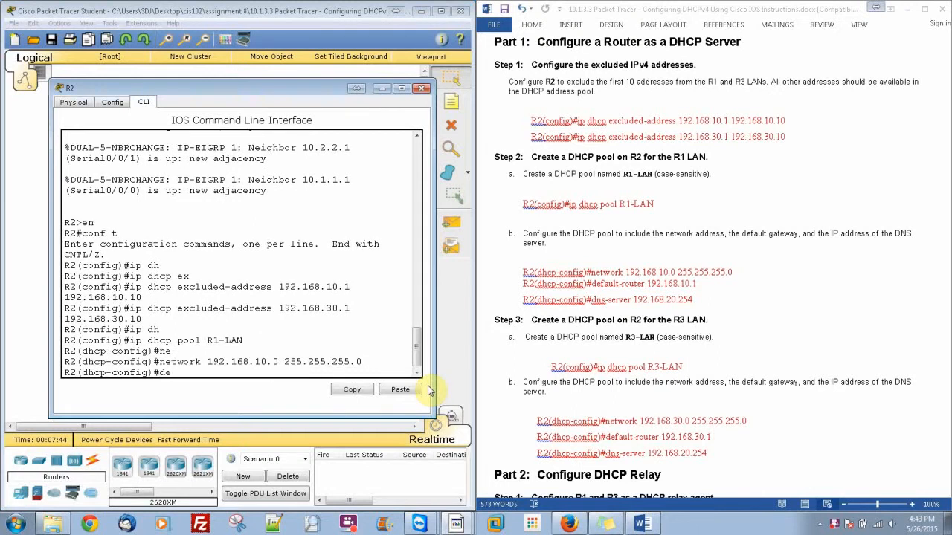
key(Tab)
text(192)
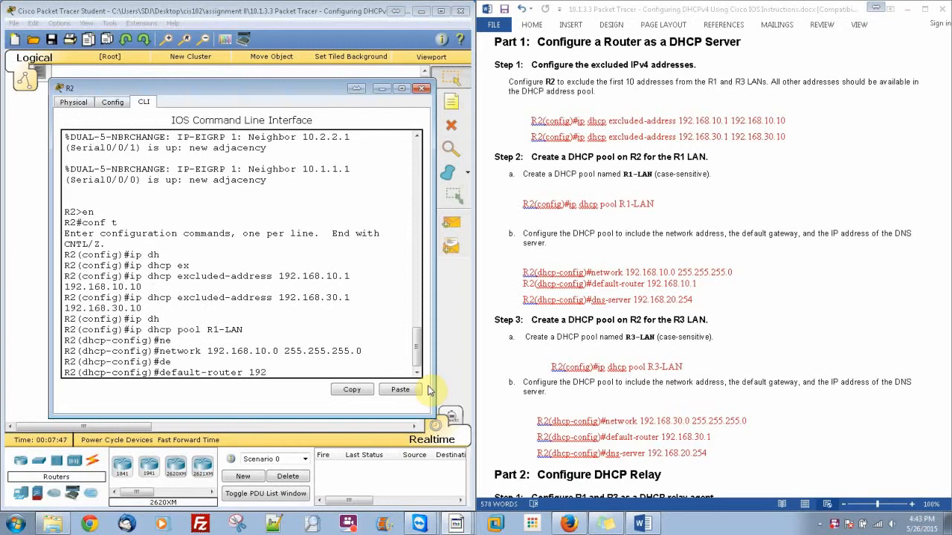
text(.168.10.1)
key(Return)
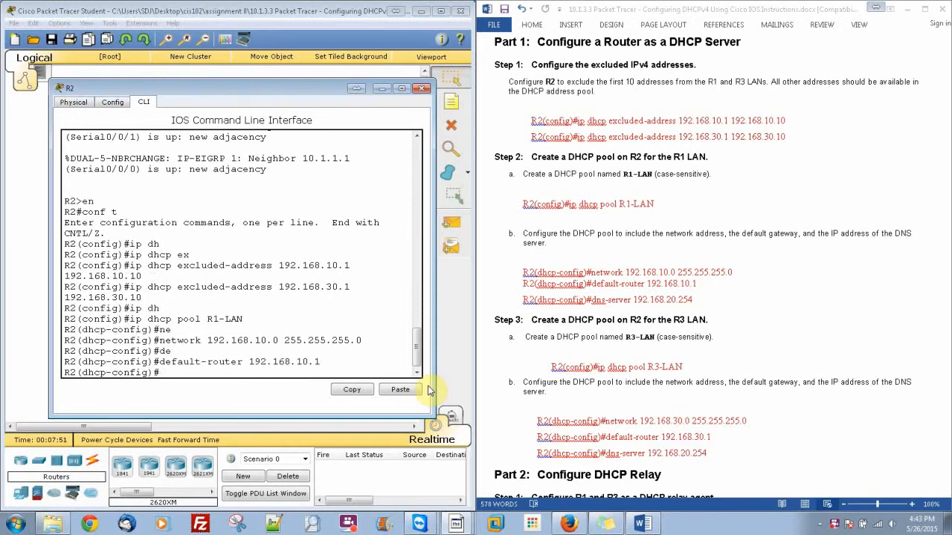
Step: Set the DNS server of the R1-LAN pool to 192.168.20.254 and exit the pool configuration
text(sn)
key(Tab)
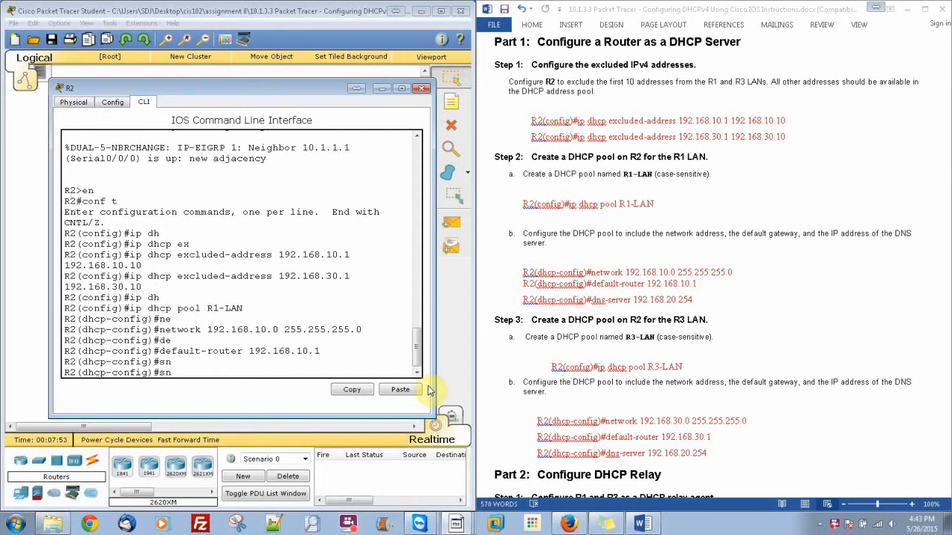
key(BackSpace)
key(BackSpace)
text(dn)
key(Tab)
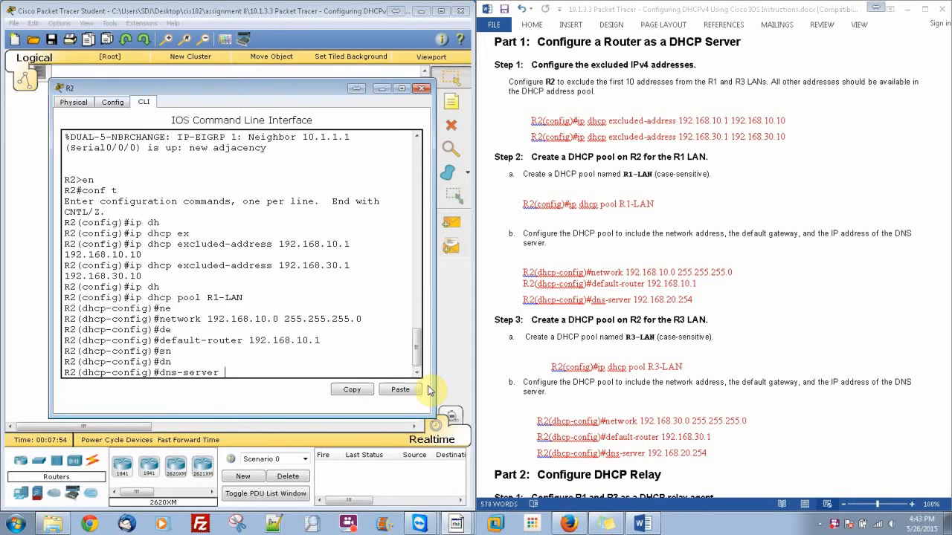
text(192.168.20.254)
key(Return)
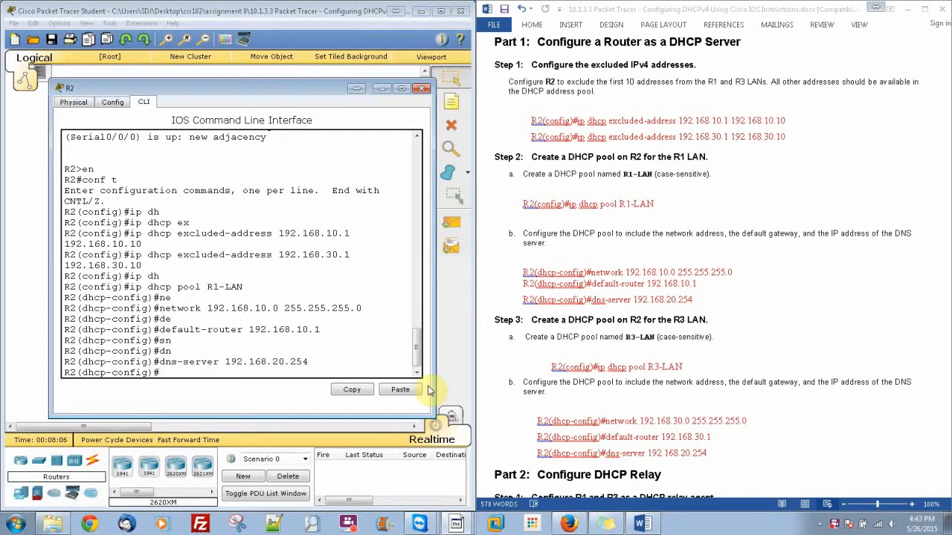
text(exit)
key(Return)
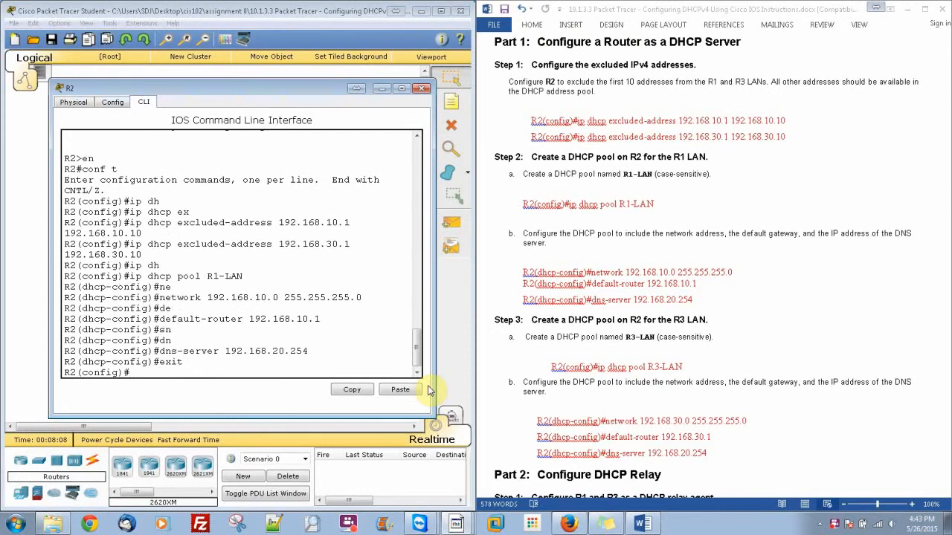
Step: Create a DHCP pool named R3-LAN on R2 with network 192.168.30.0 and mask 255.255.255.0
text(ip dhcp pool R3-LAN)
key(Return)
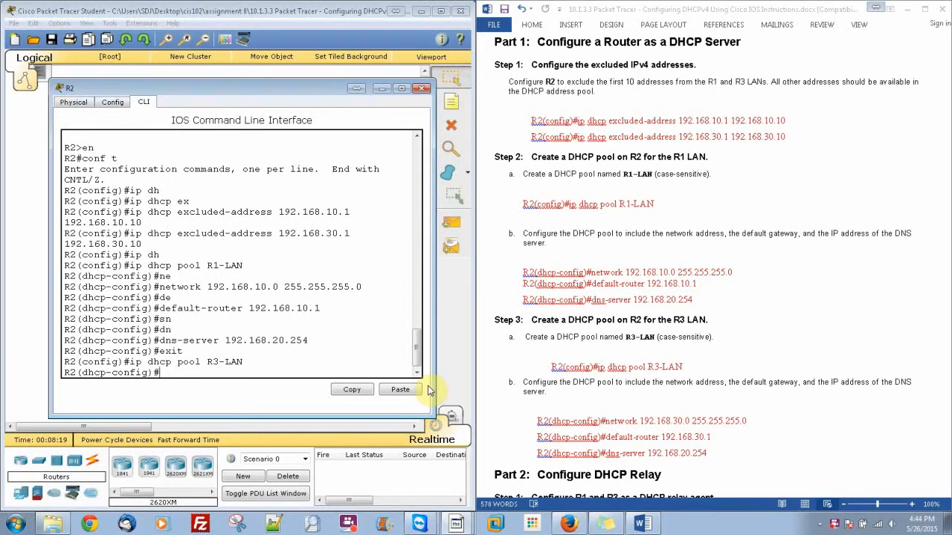
text(ne)
key(Tab)
text(1)
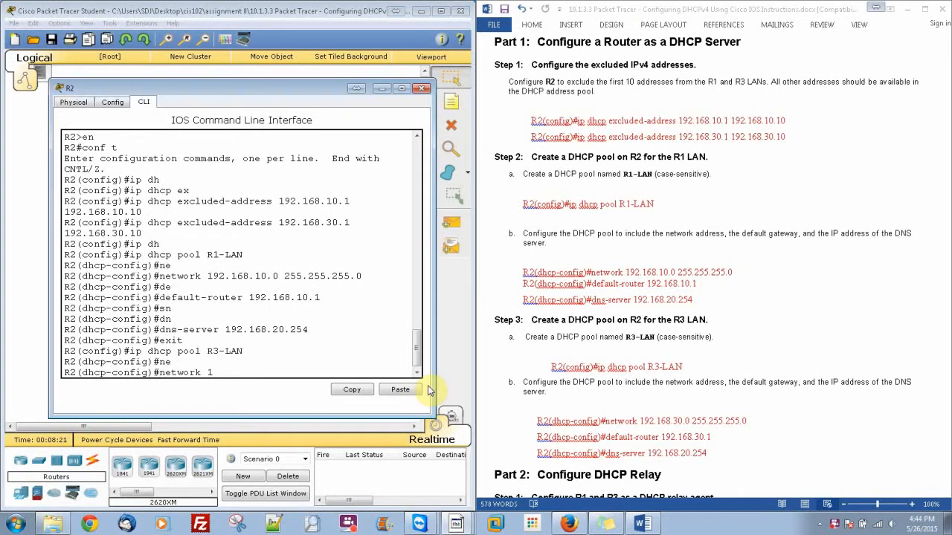
text(92.168.30.0 255.255.255.0)
key(Return)
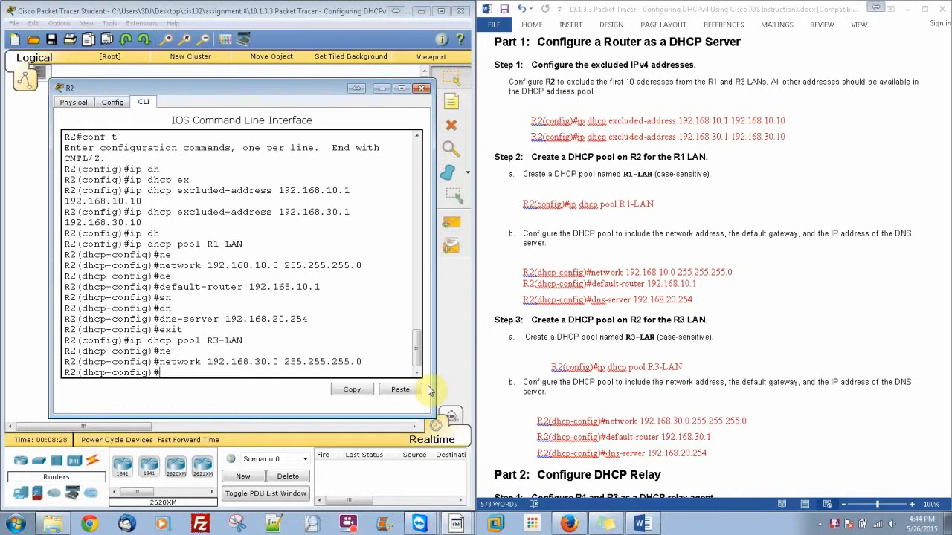
Step: Set the default router of the R3-LAN pool to 192.168.30.1
text(de)
key(Tab)
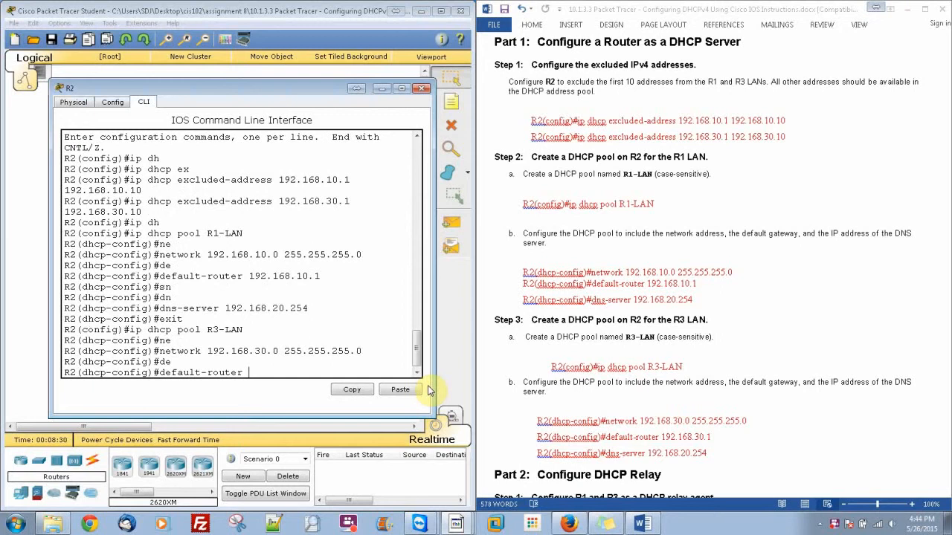
text(192.168.30.1)
key(Return)
Step: Set the DNS server of the R3-LAN pool to 192.168.20.254
text(s)
key(BackSpace)
text(dhcp-config)#d)
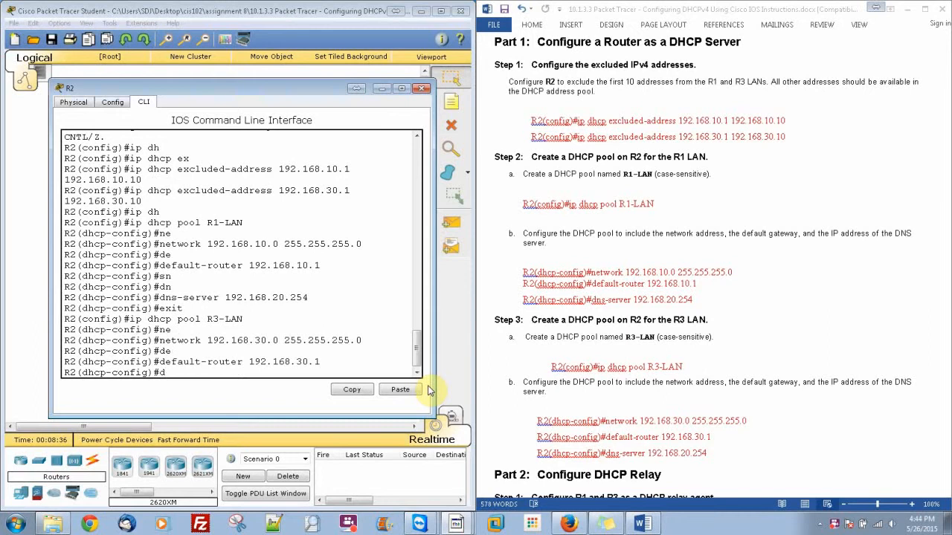
text(ns)
key(Tab)
text(1)
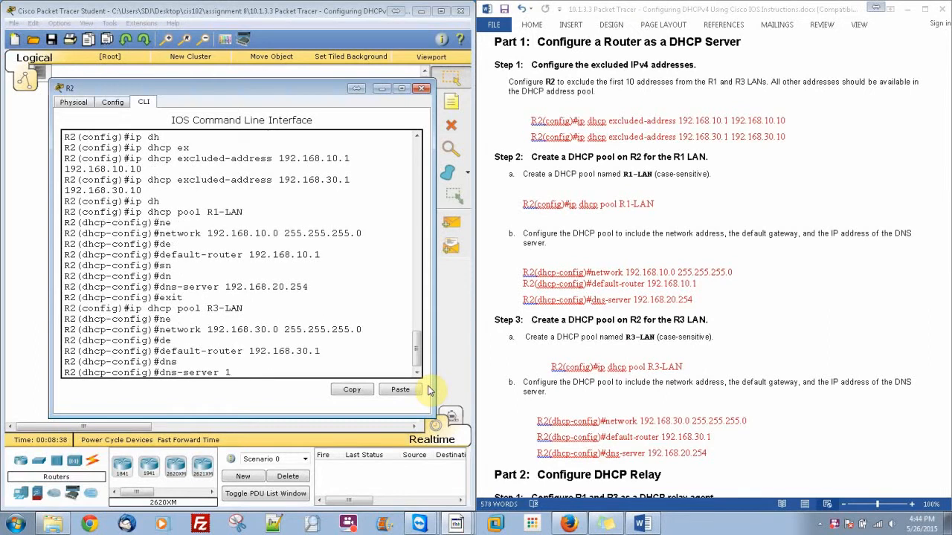
text(92.168.20.254)
key(Return)
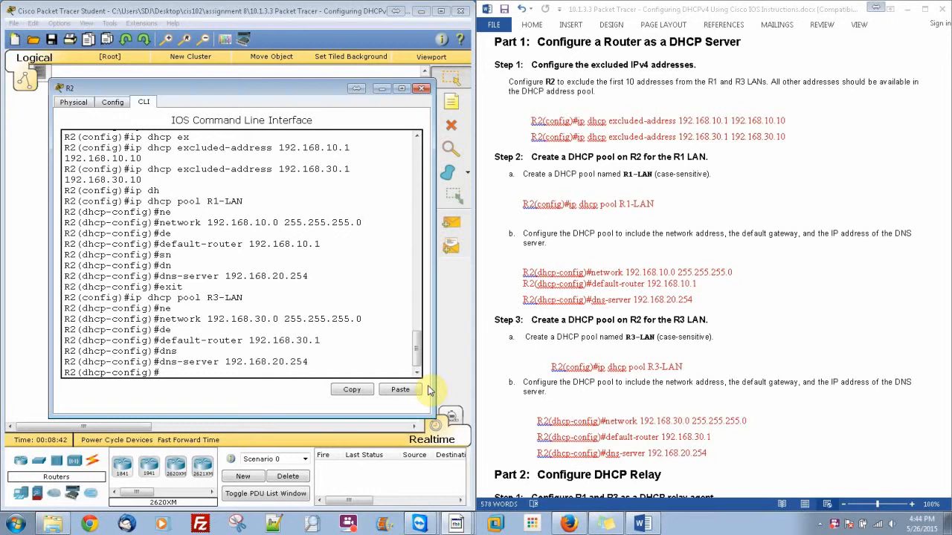
Step: Switch to the instructions in Word and go to Part 2, Configure DHCP Relay
click(717, 447)
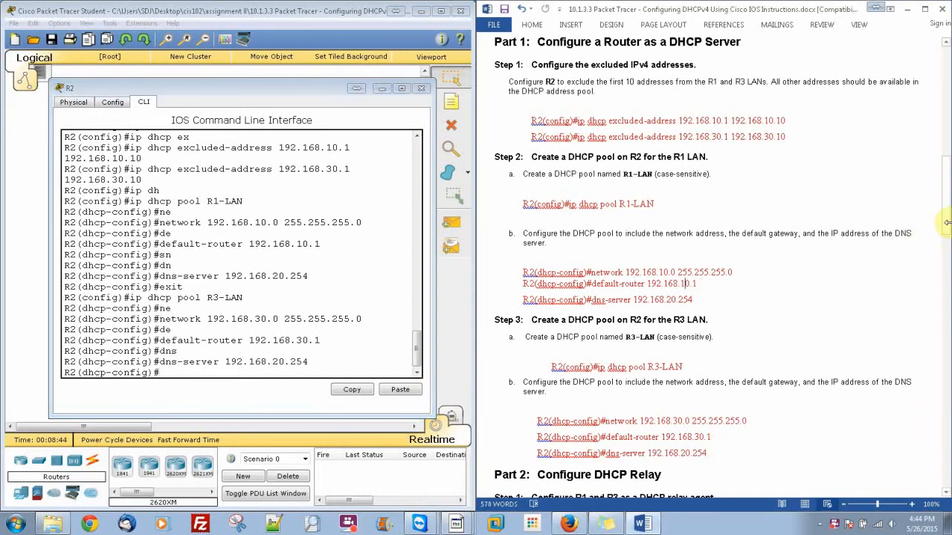
drag(946, 222, 946, 298)
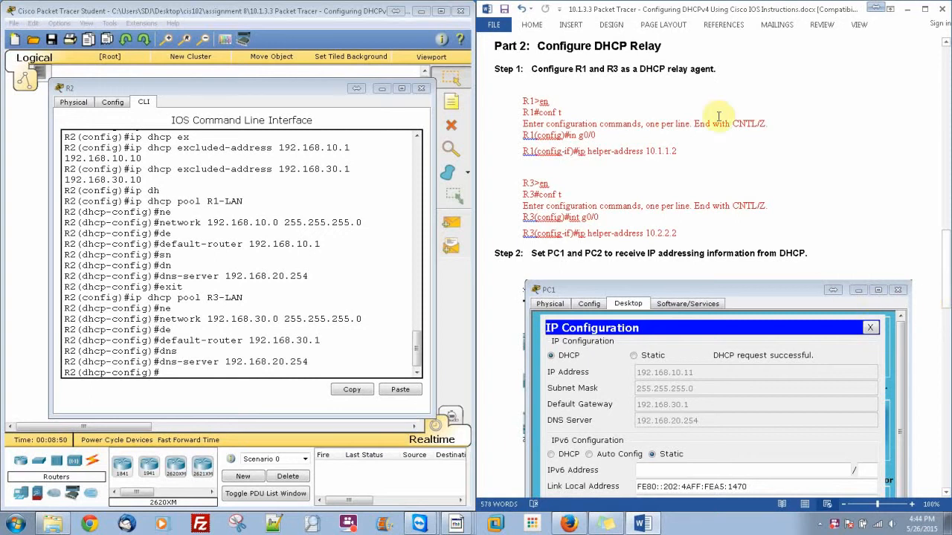
Step: Open the command line of router R1 and enter global configuration mode
click(384, 89)
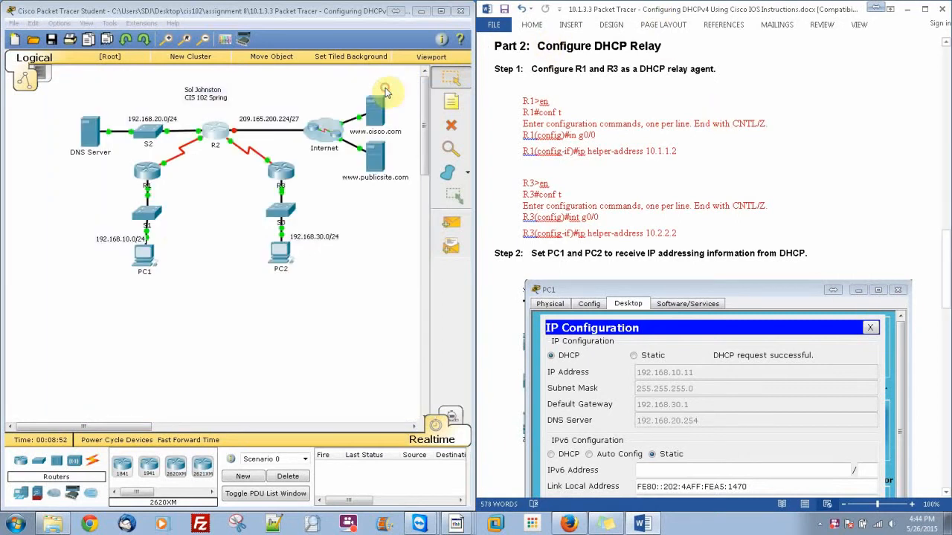
click(142, 170)
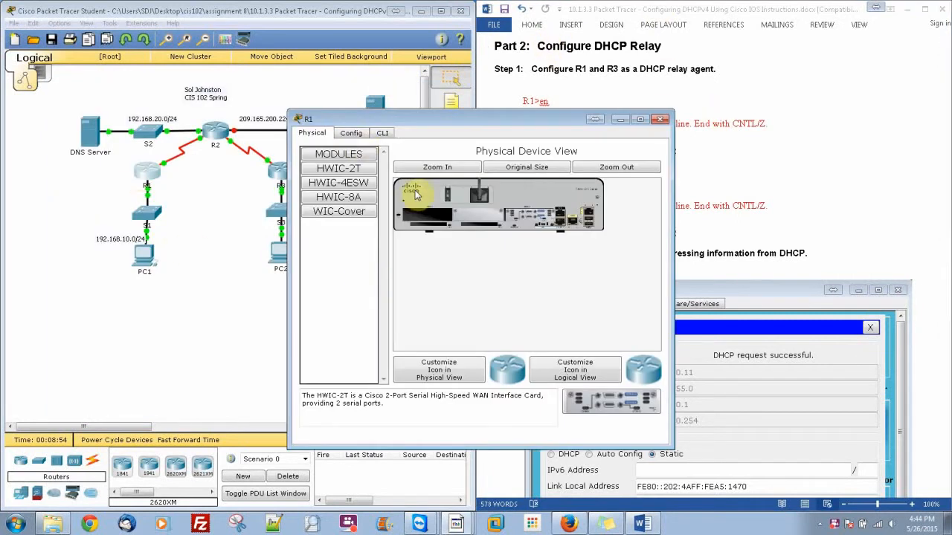
click(382, 132)
drag(404, 116, 164, 81)
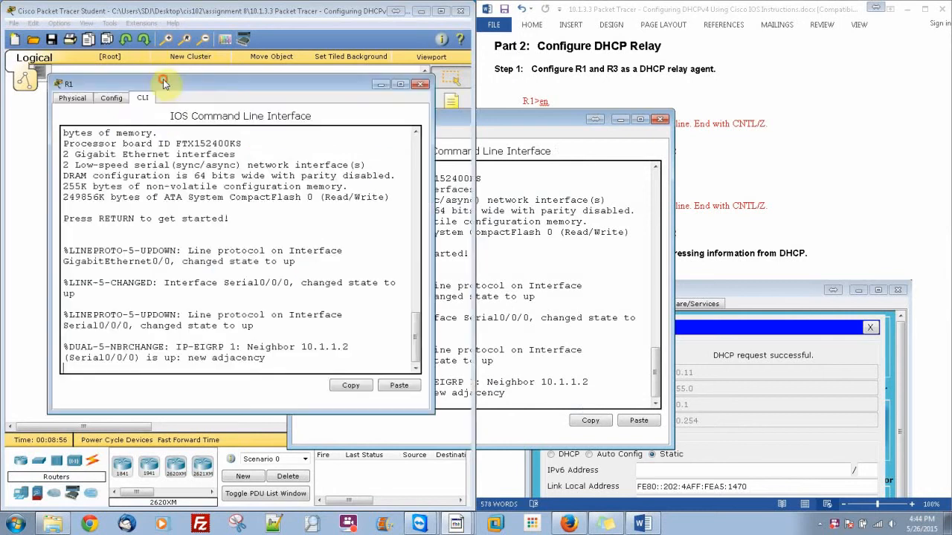
key(Return)
text(e)
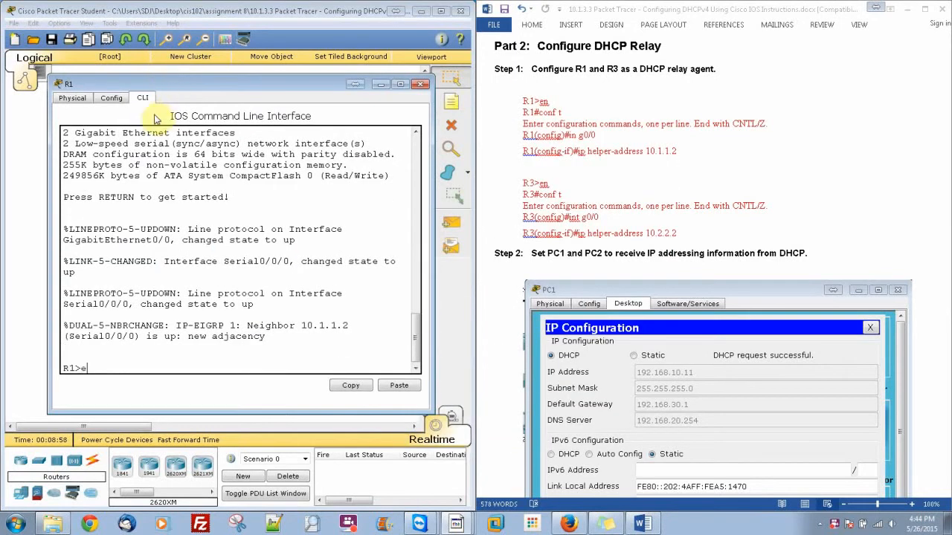
text(n)
key(Return)
text(co)
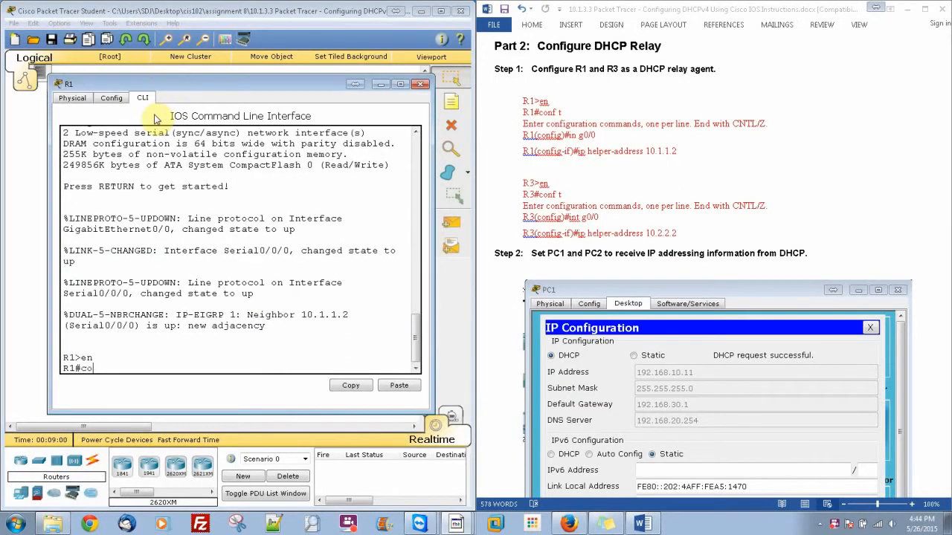
text(nf t)
key(Return)
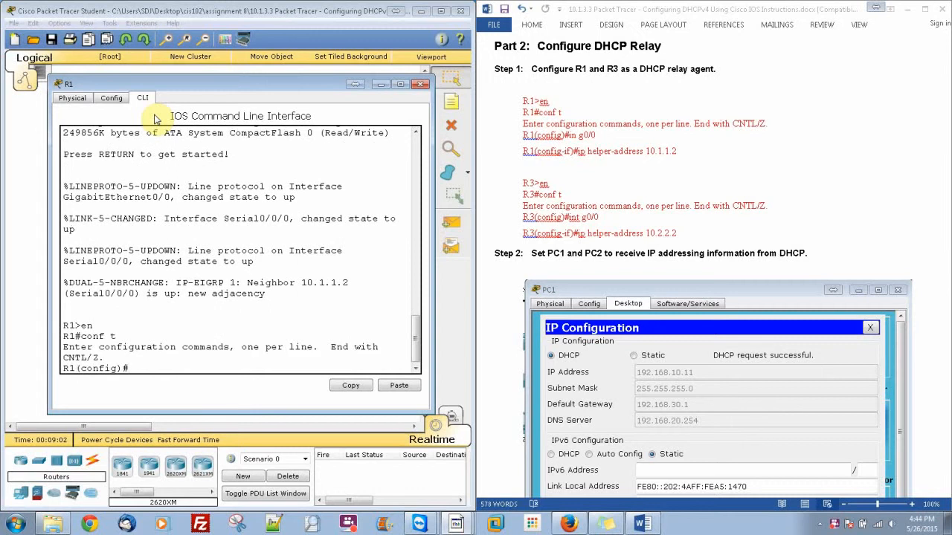
Step: Set the IP helper address on R1's g0/0 interface to 10.1.1.2 and put the R1 window away
text(in g0/0)
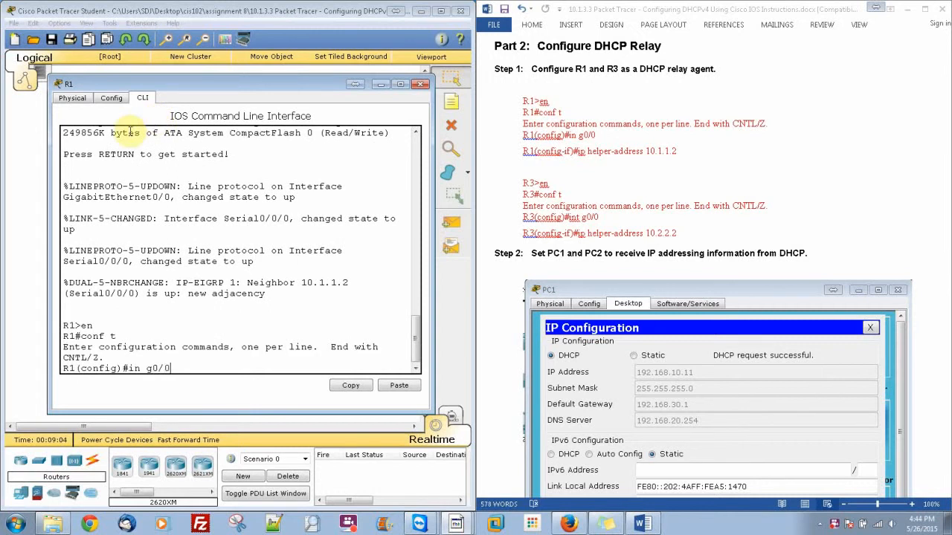
key(Return)
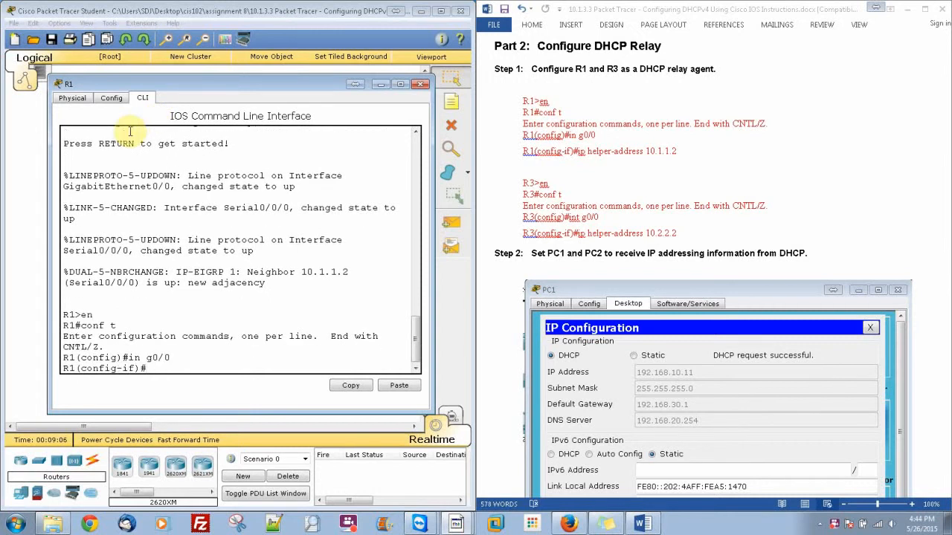
text(ip hel)
key(Tab)
text(per)
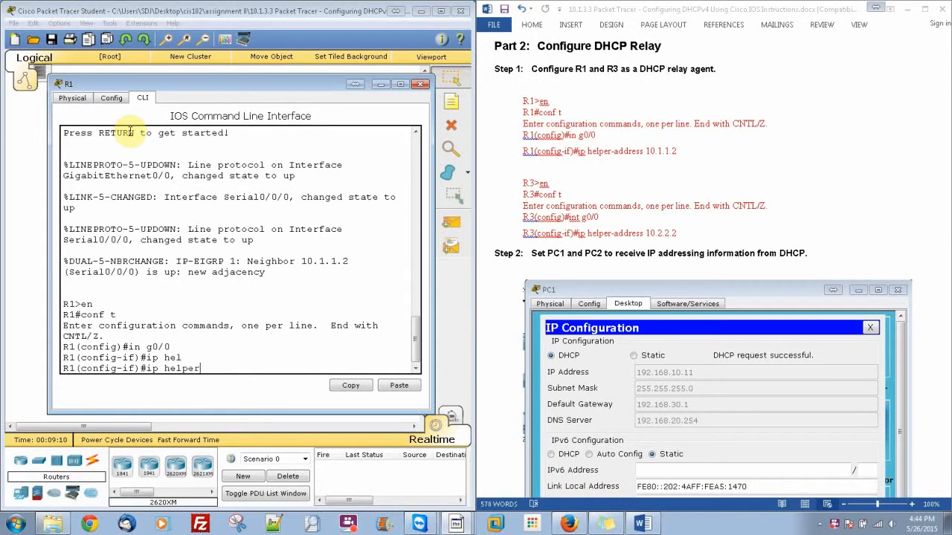
text(-address 10.1.1.2)
key(Return)
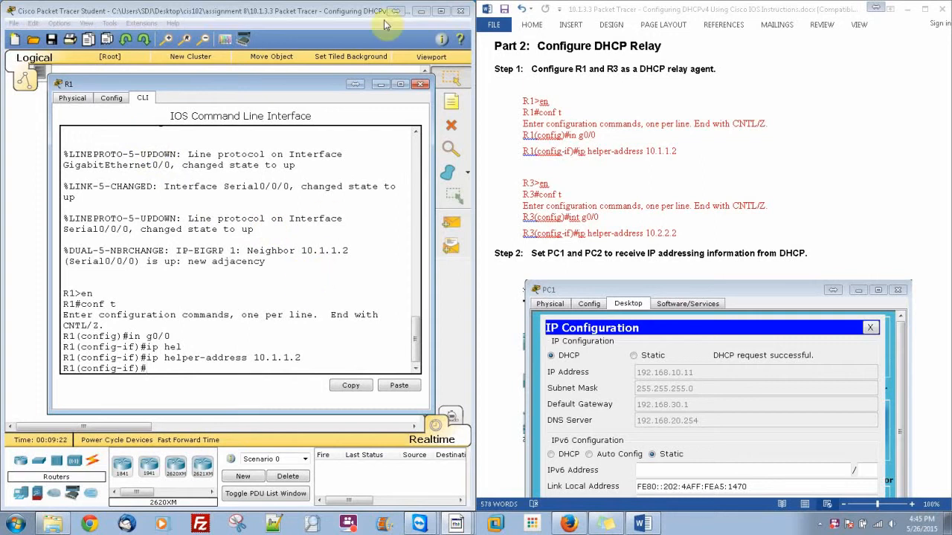
click(381, 83)
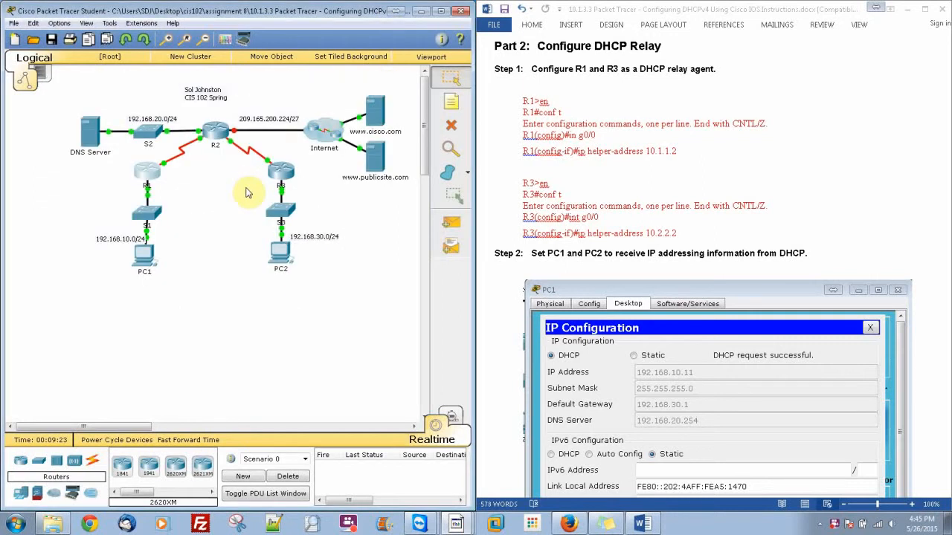
Step: Open the command line of router R3 and enter global configuration mode
click(280, 172)
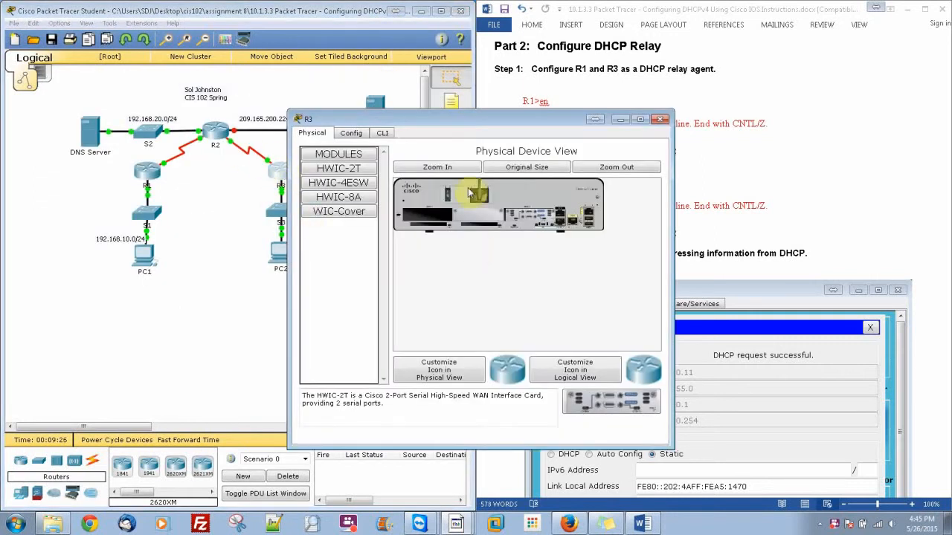
click(382, 132)
key(Return)
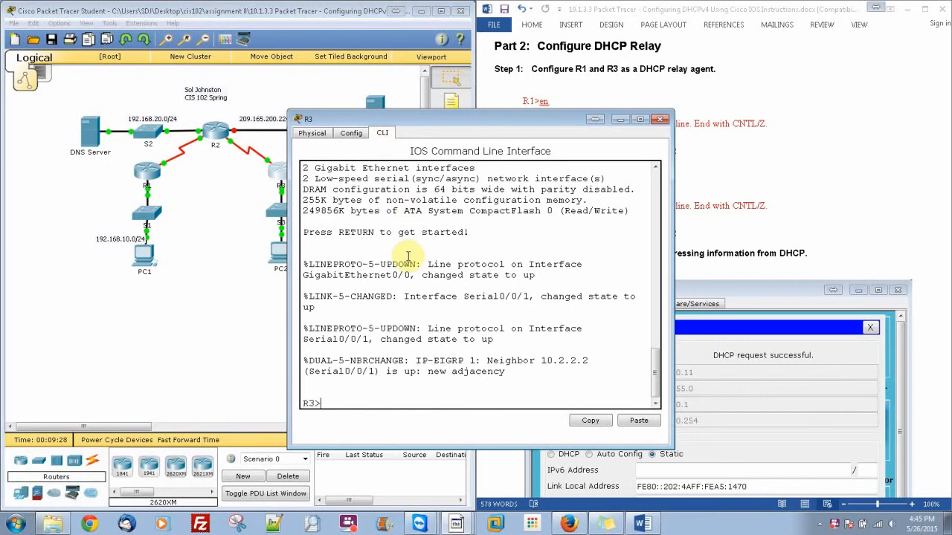
text(en)
key(Return)
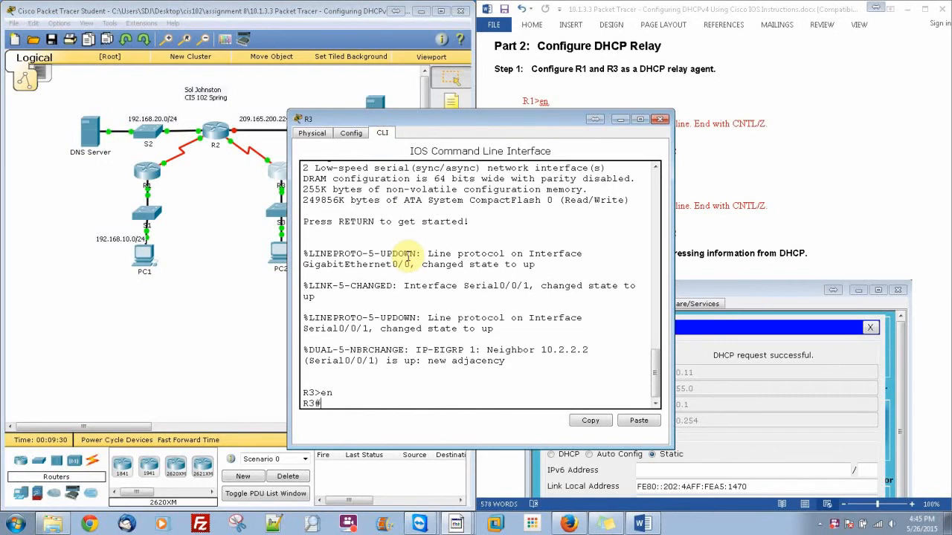
drag(495, 123, 240, 101)
text(conf t)
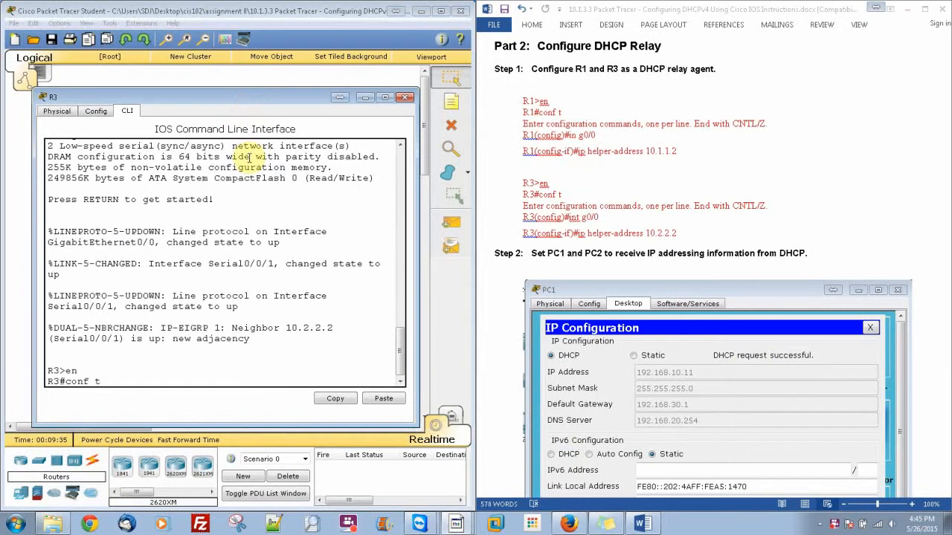
key(Return)
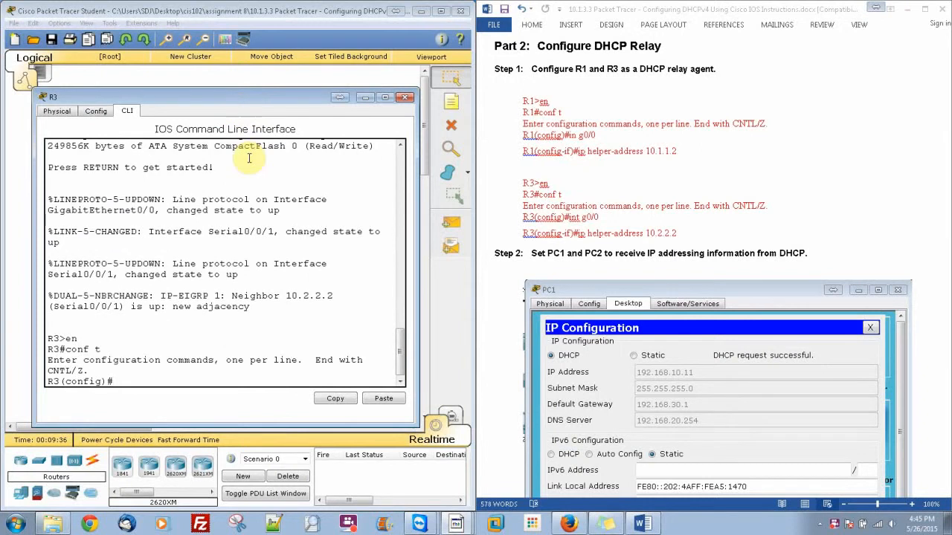
Step: Set the IP helper address on R3's g0/0 interface to 10.2.2.2 and put the R3 window away
text(in g0/0)
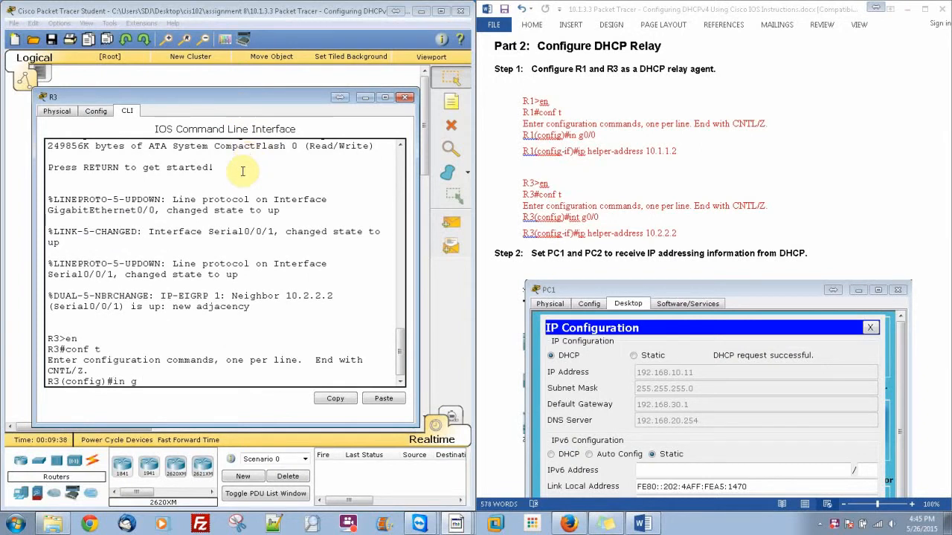
key(Return)
text(ip helper)
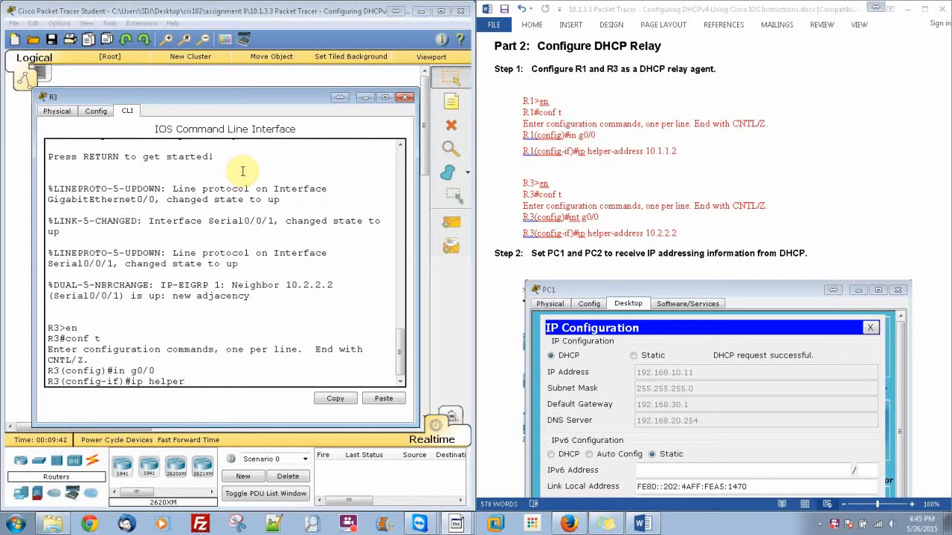
text(-address 10.2.2.2)
key(Return)
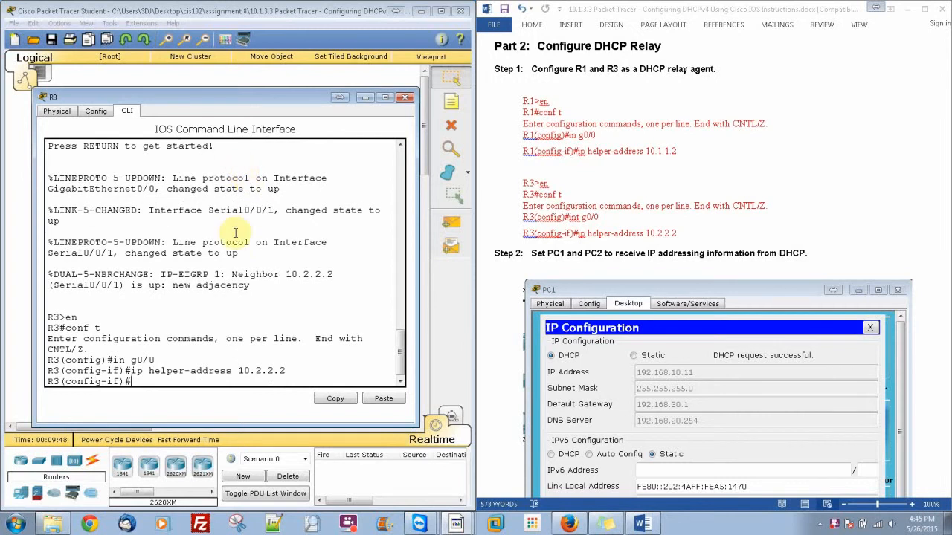
click(367, 100)
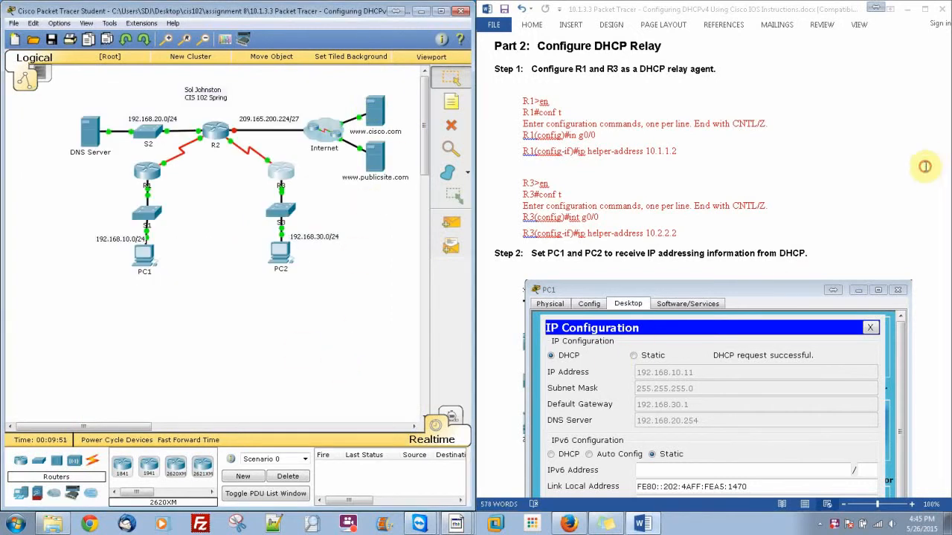
Step: Following Step 2 of the instructions, switch PC1's IP configuration to DHCP and close its window
scroll(948, 311, down, 5)
drag(948, 304, 948, 306)
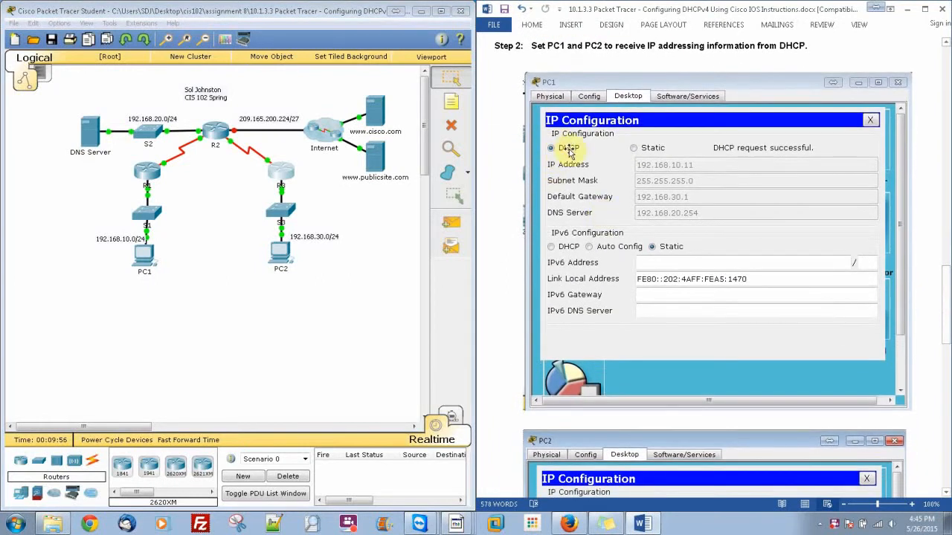
click(146, 254)
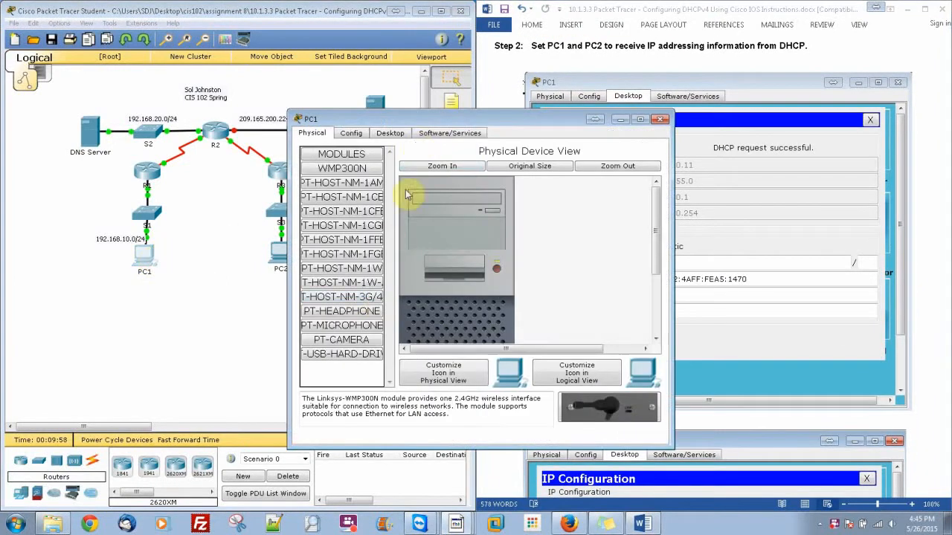
click(392, 134)
click(338, 200)
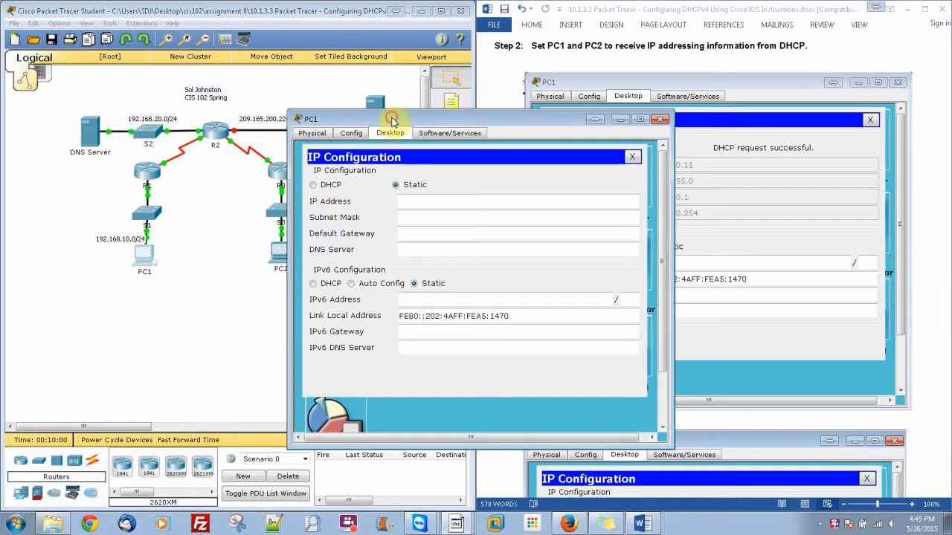
drag(394, 122, 155, 113)
click(77, 178)
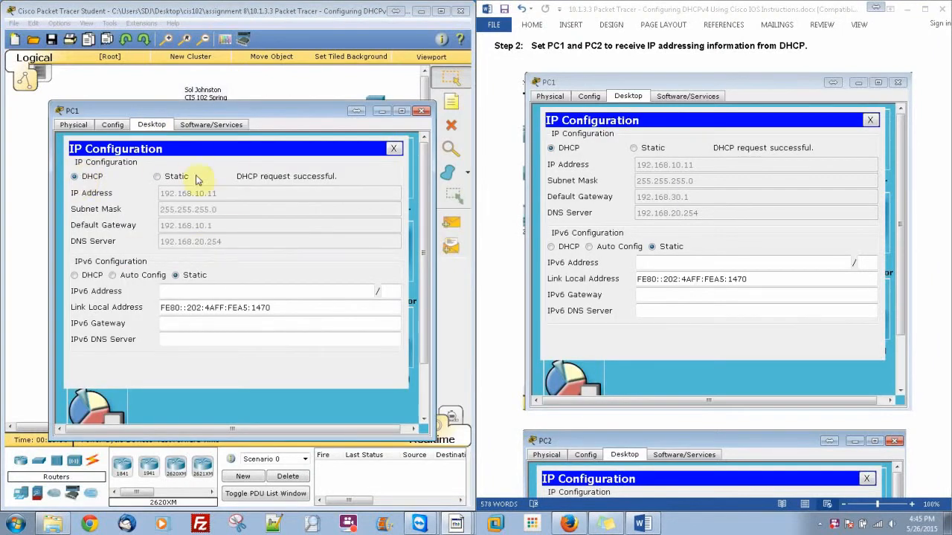
click(422, 110)
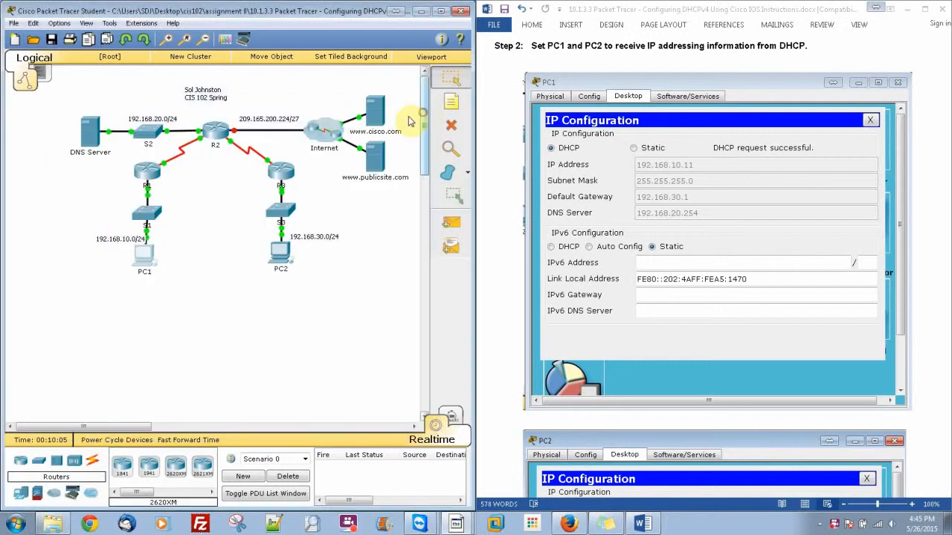
Step: Switch PC2's IP configuration to DHCP and close its window
click(282, 252)
click(389, 132)
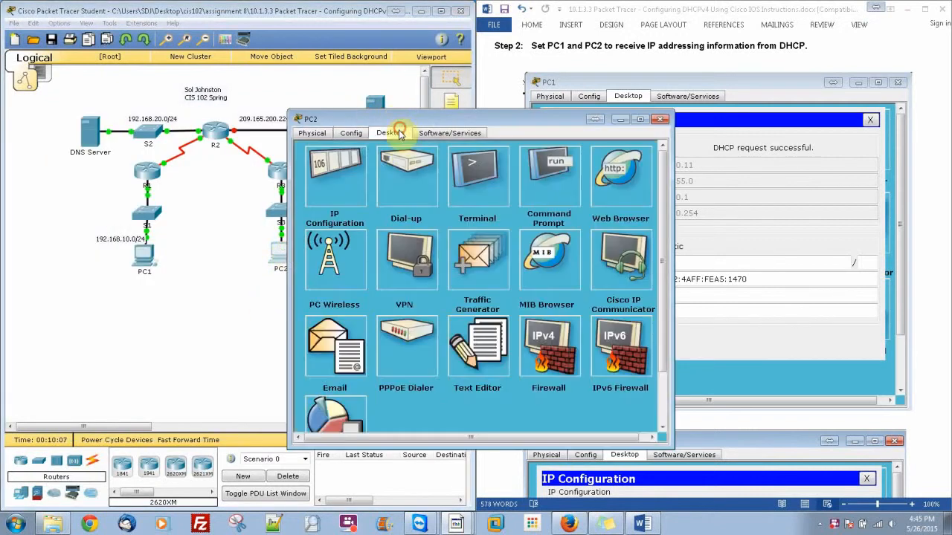
click(325, 193)
click(328, 186)
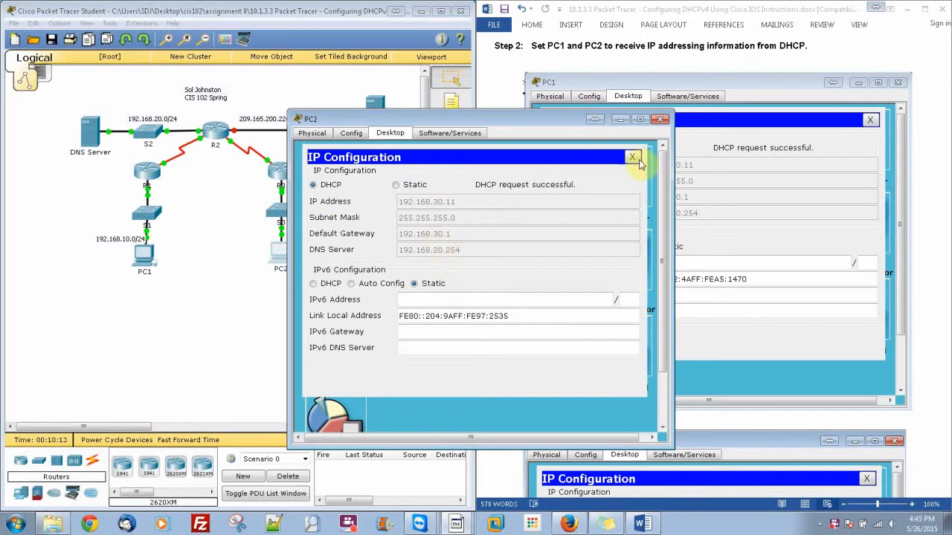
click(660, 119)
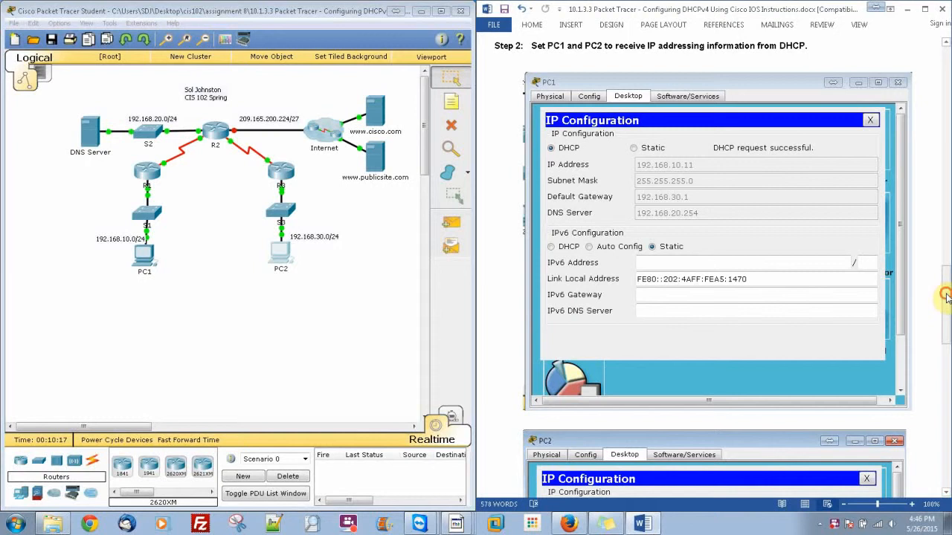
Step: Following Part 3 of the instructions, configure R2's g0/1 interface to obtain its IP address from DHCP
drag(945, 295, 947, 425)
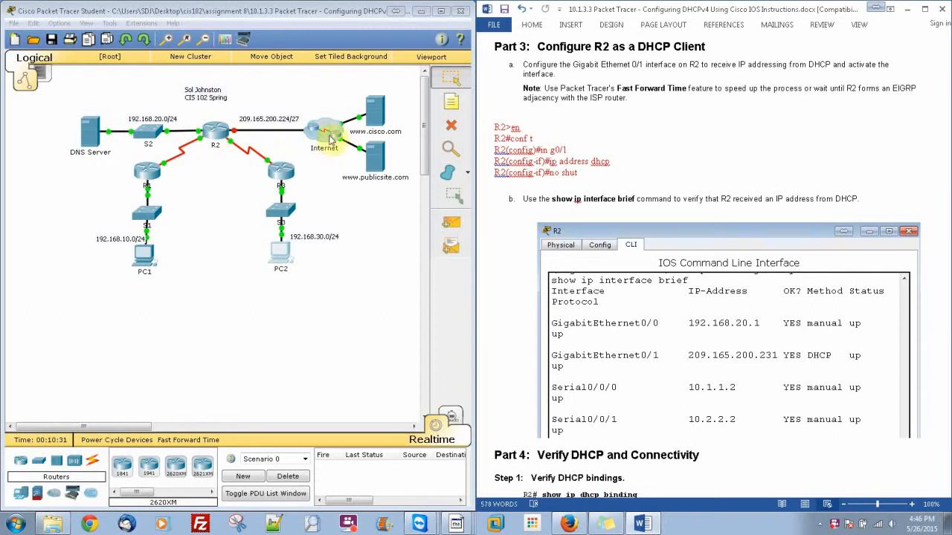
click(222, 131)
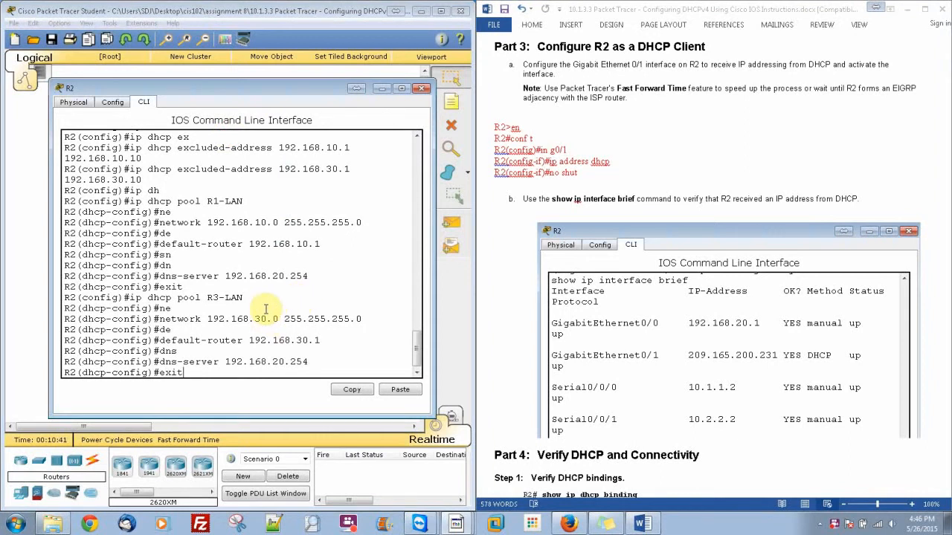
key(Return)
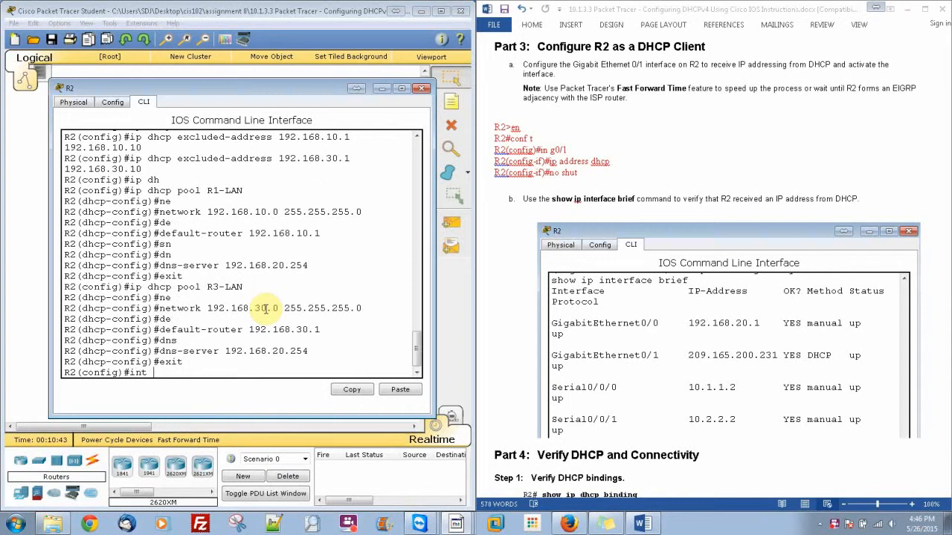
key(Return)
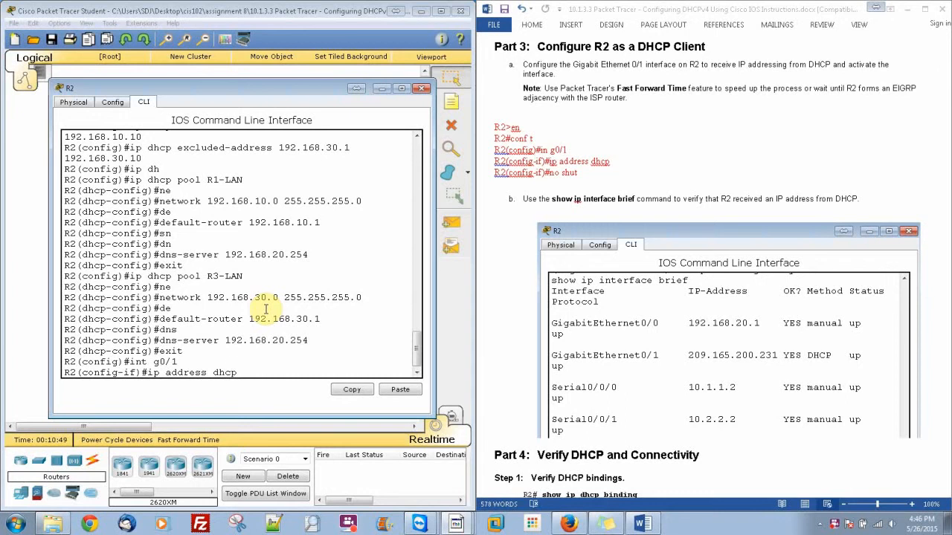
key(Return)
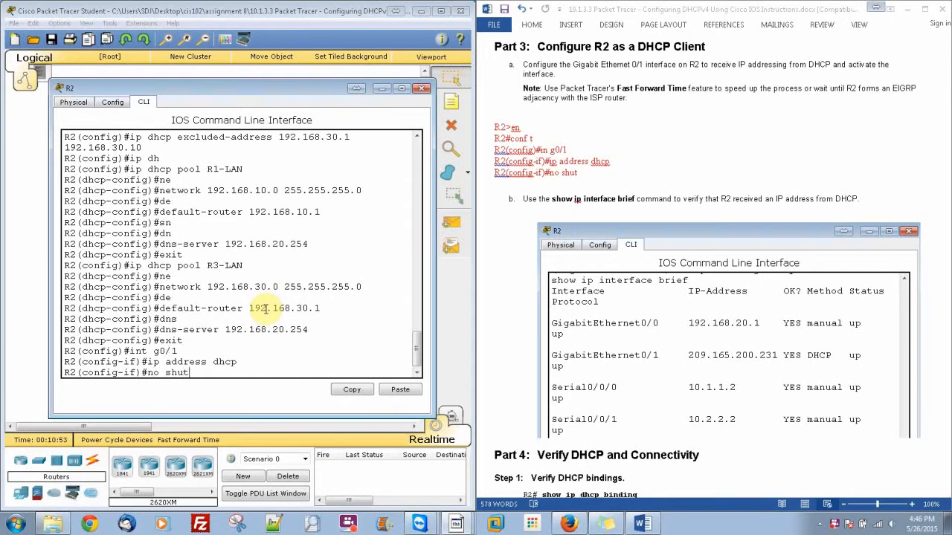
Step: Activate R2's g0/1 interface with no shut and return to the network topology
text(no shut)
key(Return)
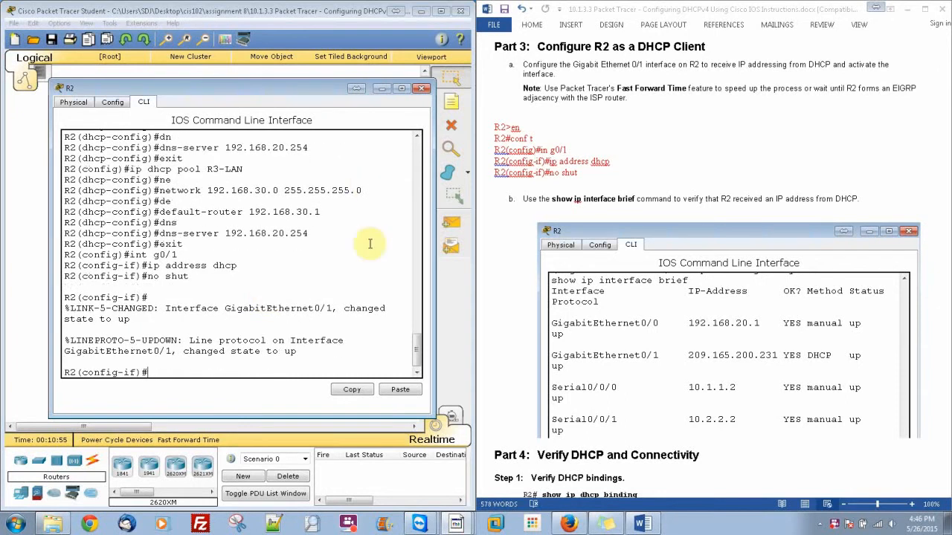
click(380, 89)
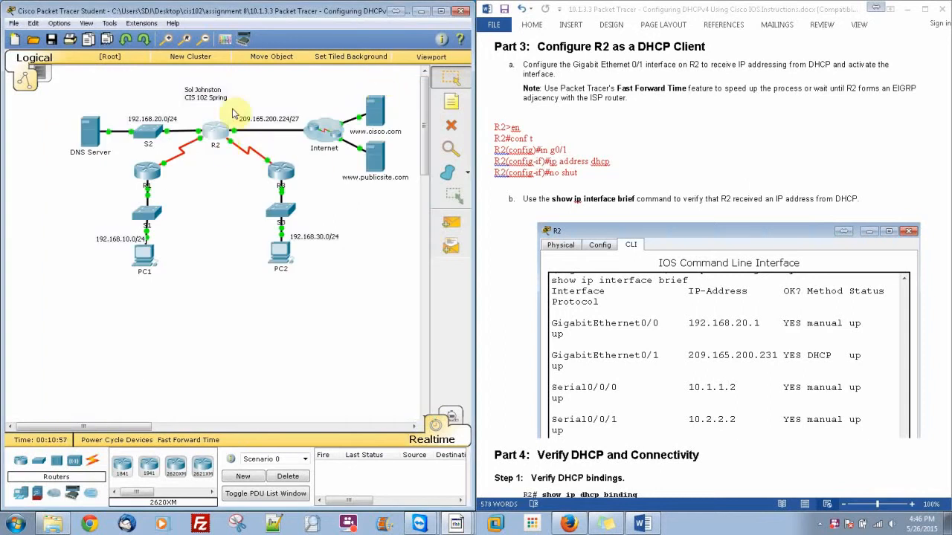
Step: Following Part 3b, leave configuration mode on R2, run show ip interface brief to check its interface addresses, and close R2's window
click(215, 132)
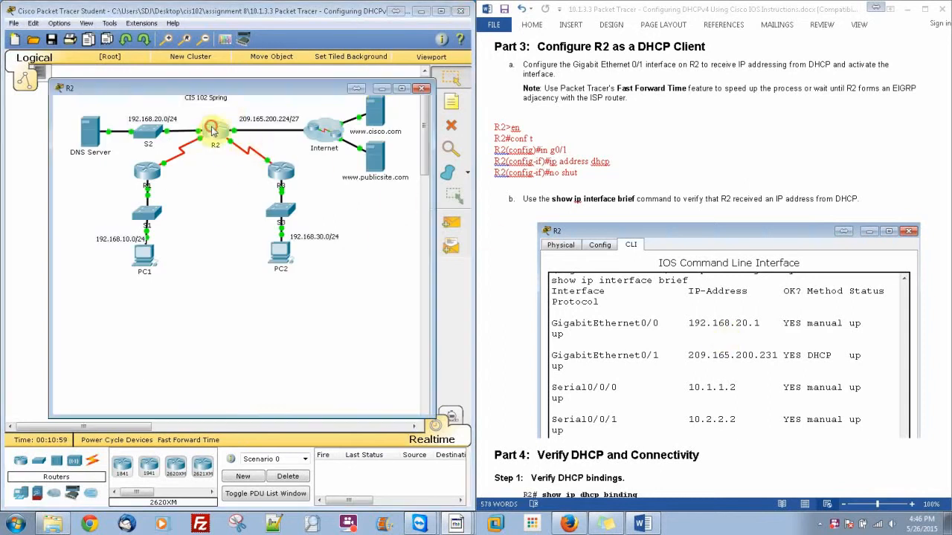
text(end)
key(Return)
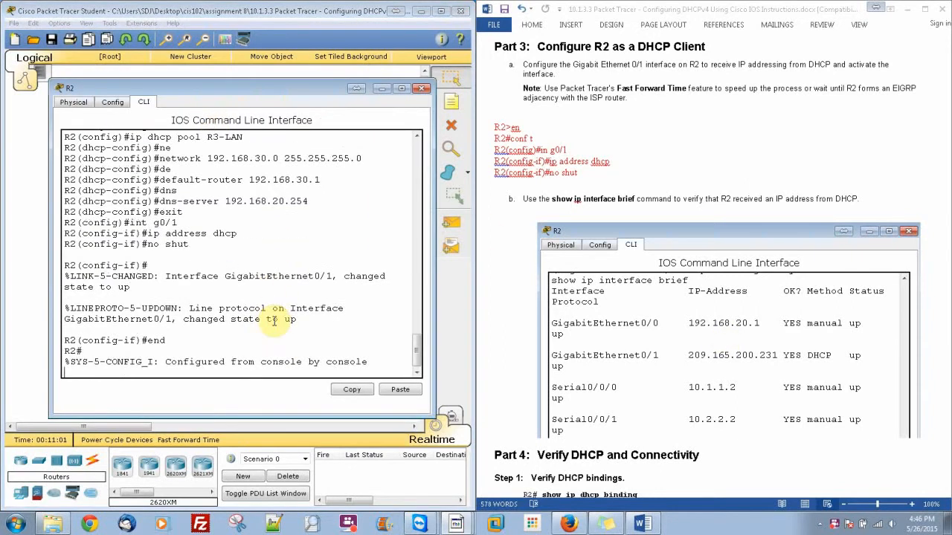
key(Return)
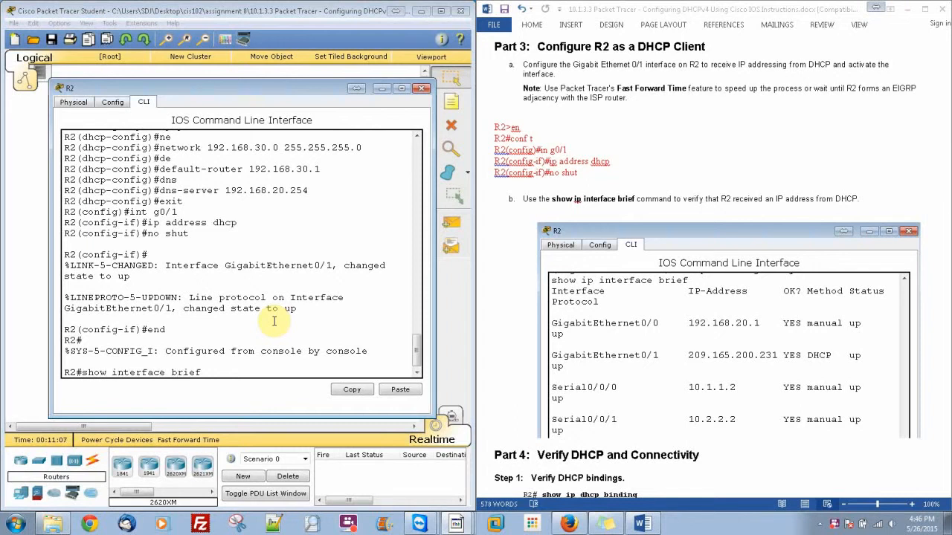
key(Return)
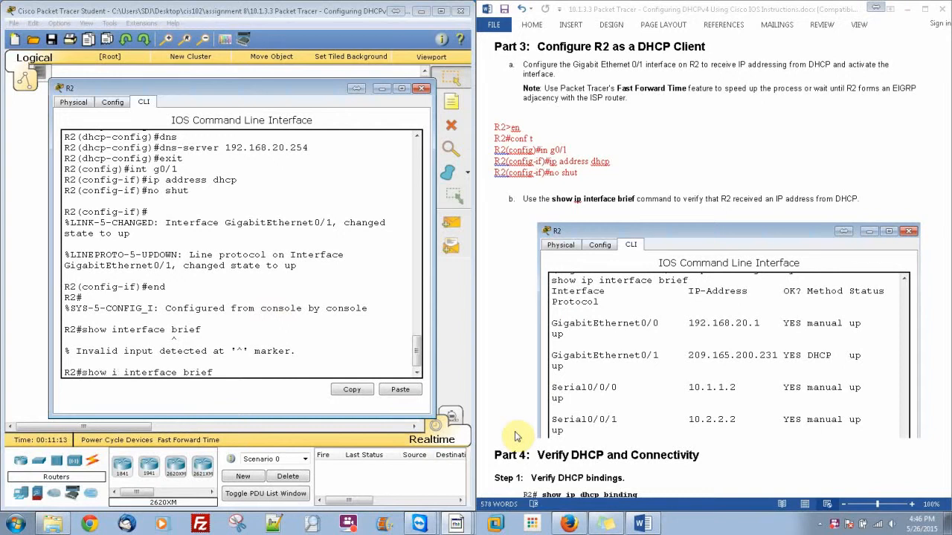
text(p)
key(Return)
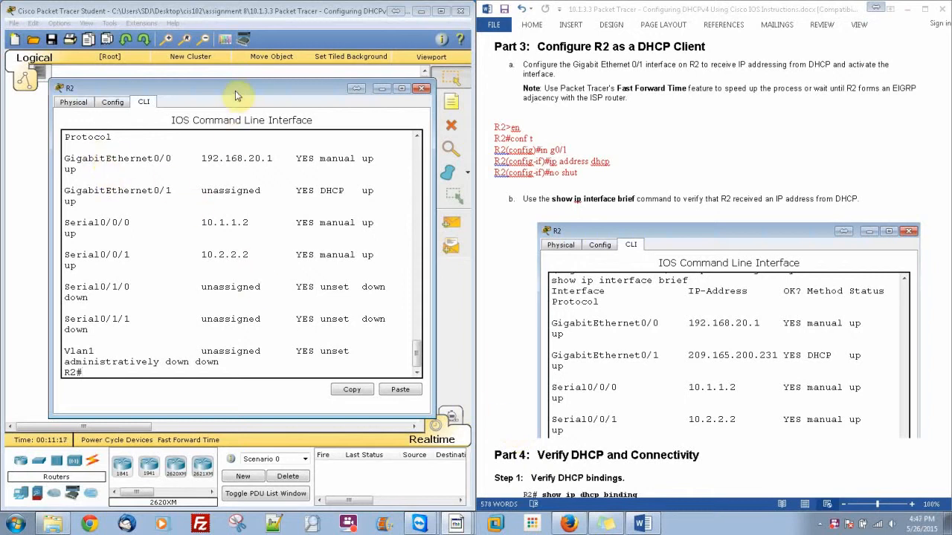
drag(233, 92, 601, 106)
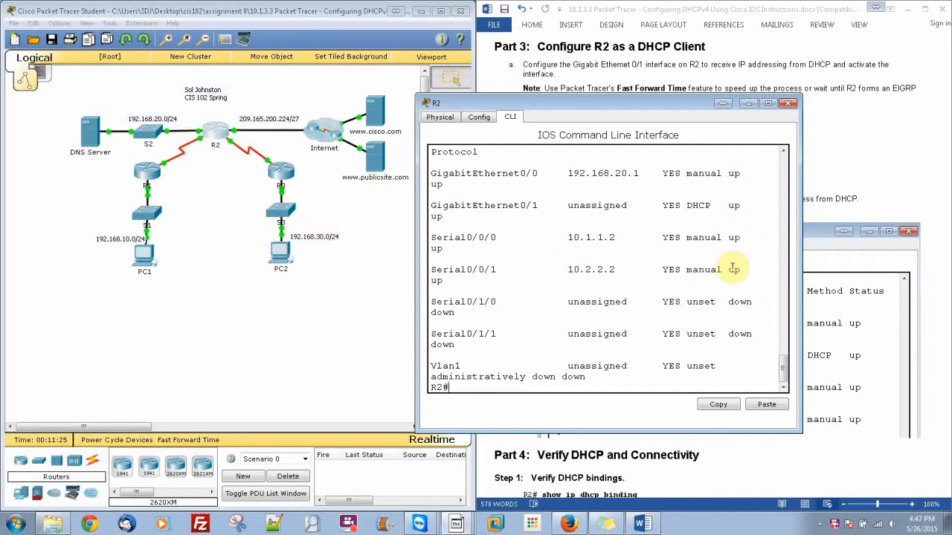
click(788, 107)
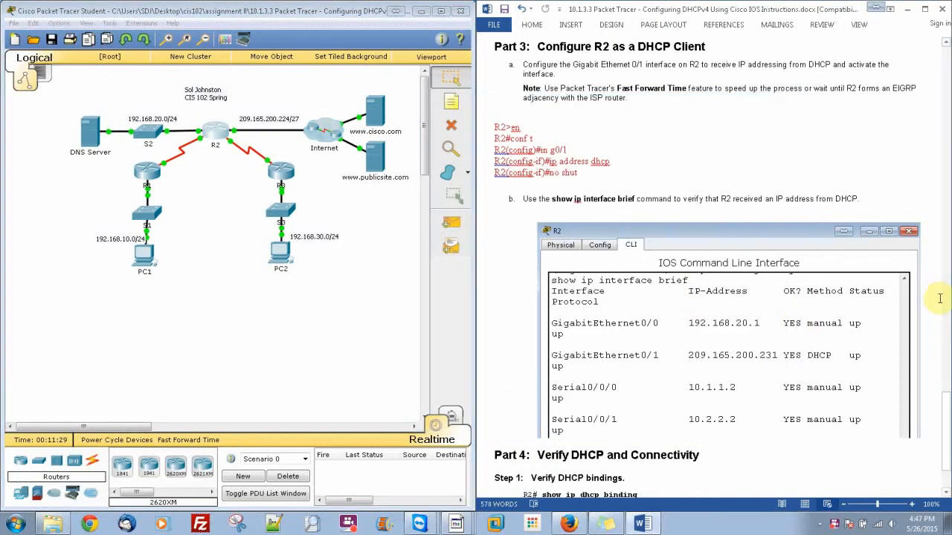
Step: Following Part 4 of the instructions, test connectivity by sending a simple PDU from PC1 to PC2 twice
scroll(946, 424, down, 3)
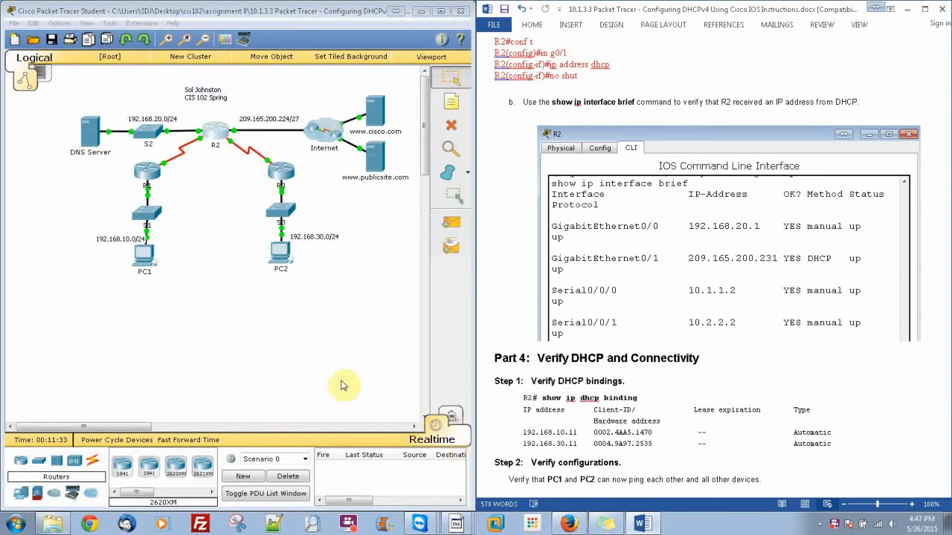
click(450, 222)
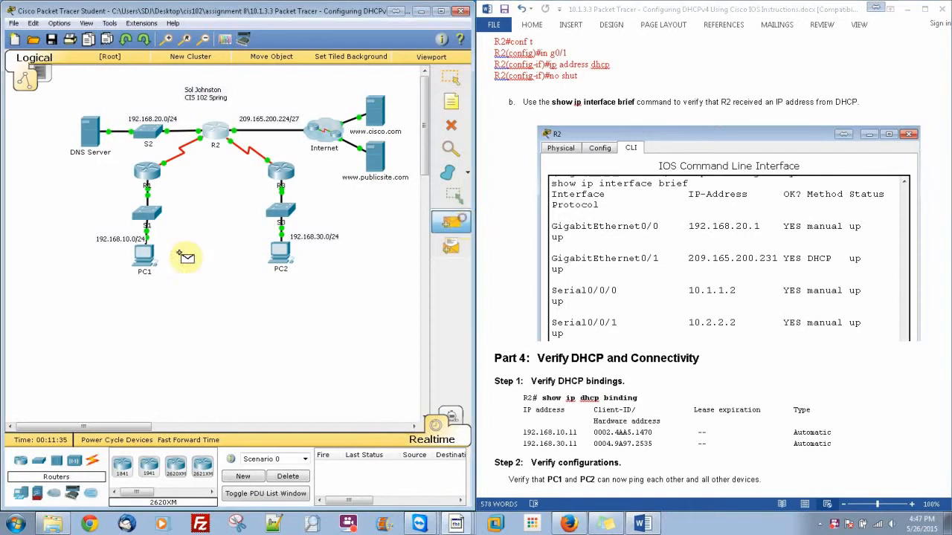
click(148, 252)
click(282, 259)
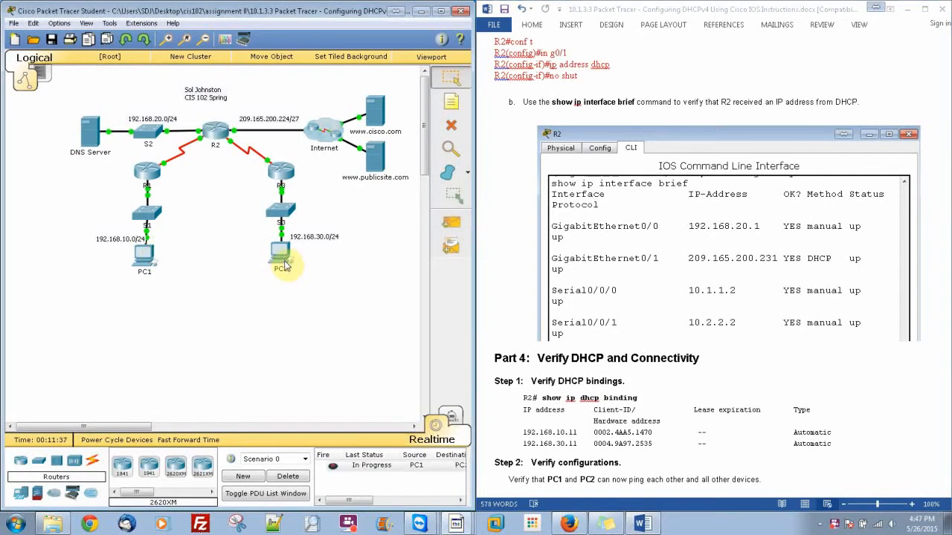
click(434, 224)
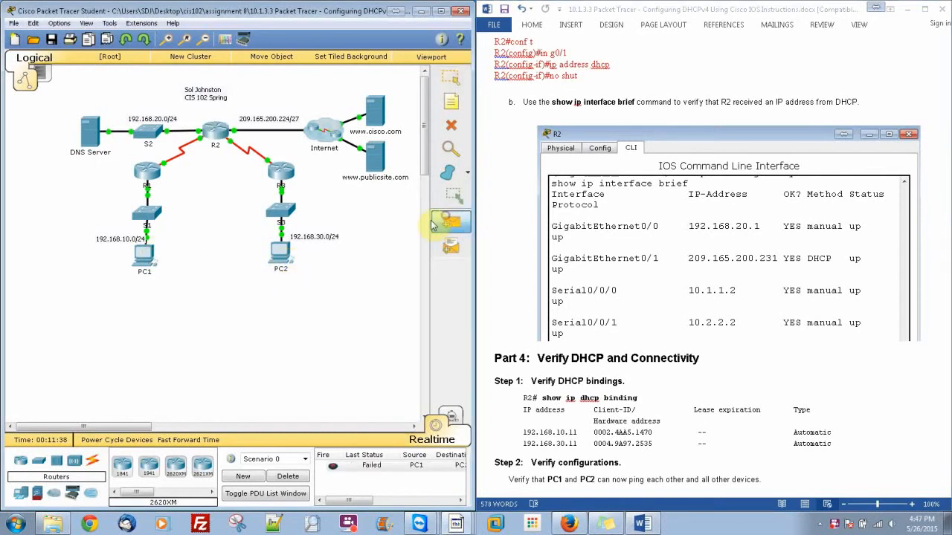
click(144, 256)
click(280, 260)
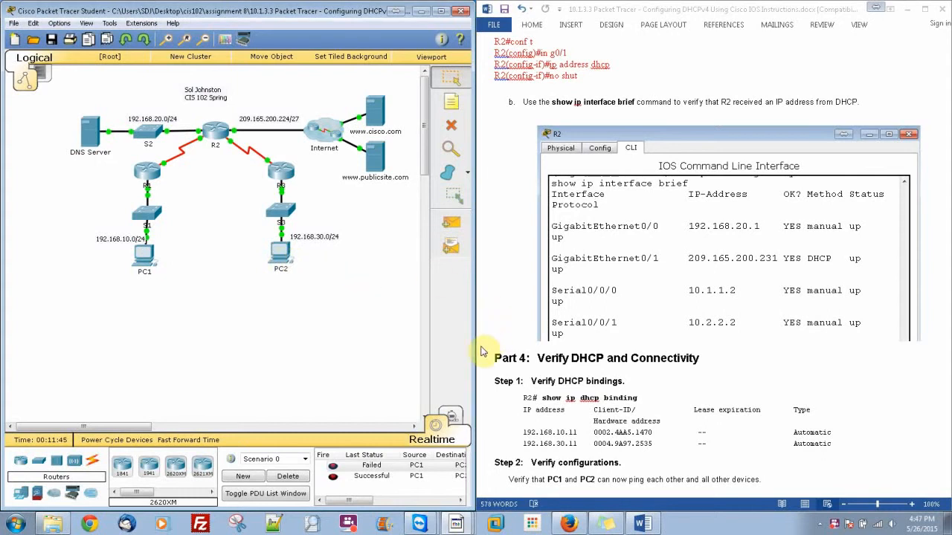
Step: Check the activity results, reviewing the assessment items and connectivity tests, and return to the network topology
click(457, 523)
click(450, 456)
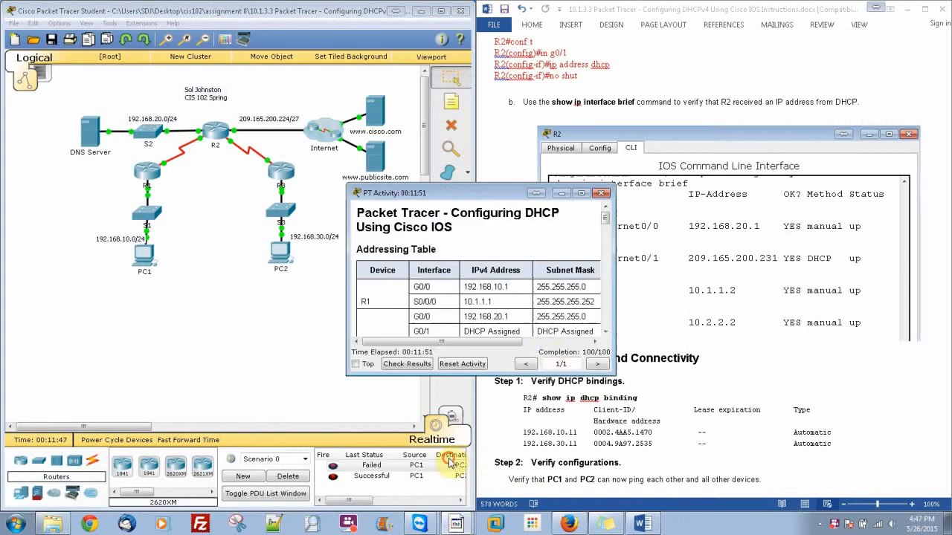
click(417, 365)
click(111, 87)
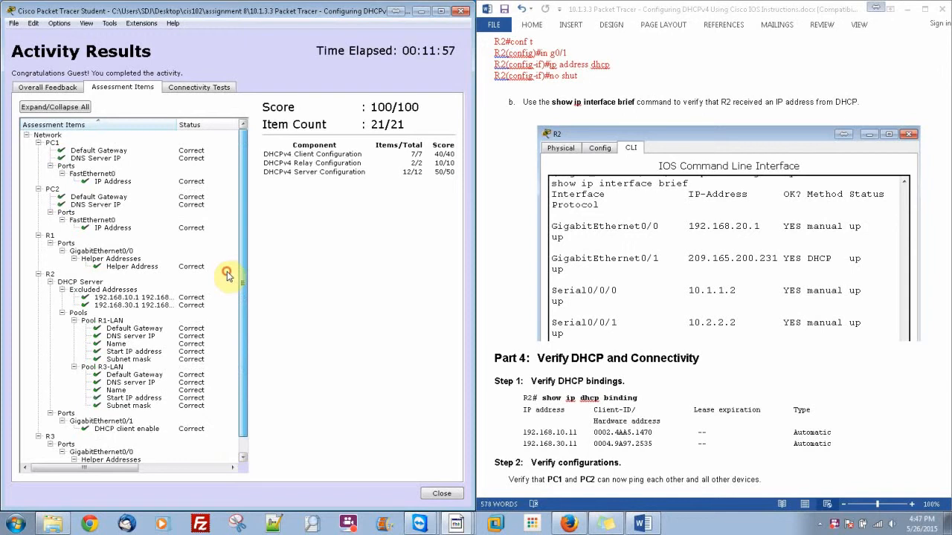
click(194, 90)
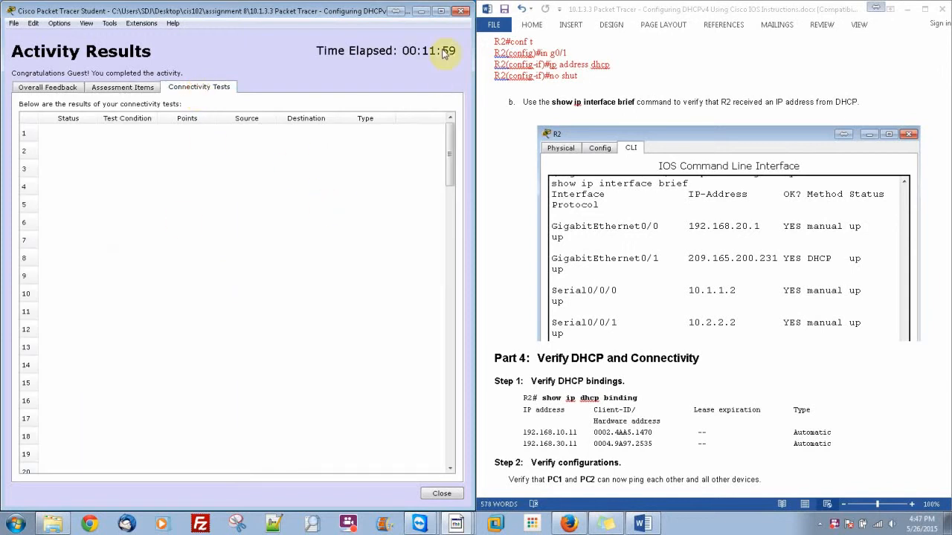
click(461, 11)
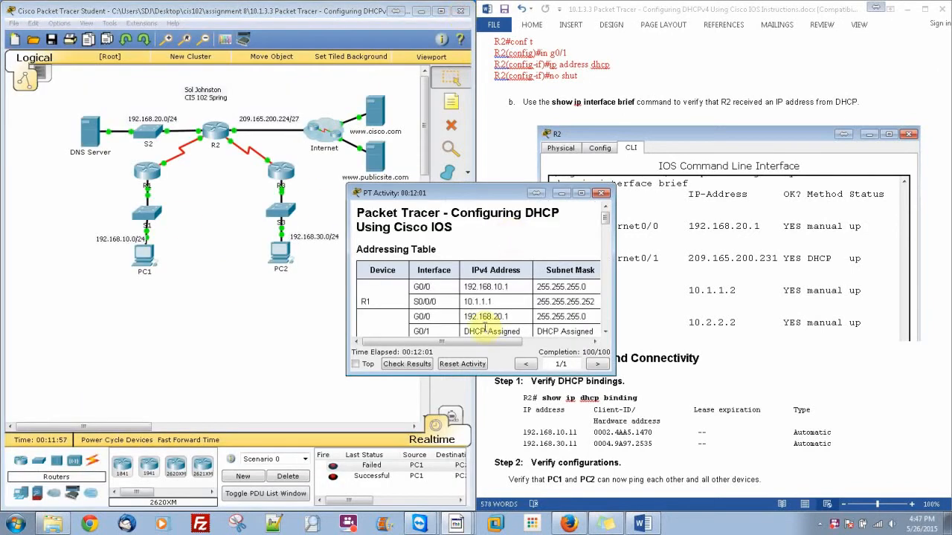
click(239, 360)
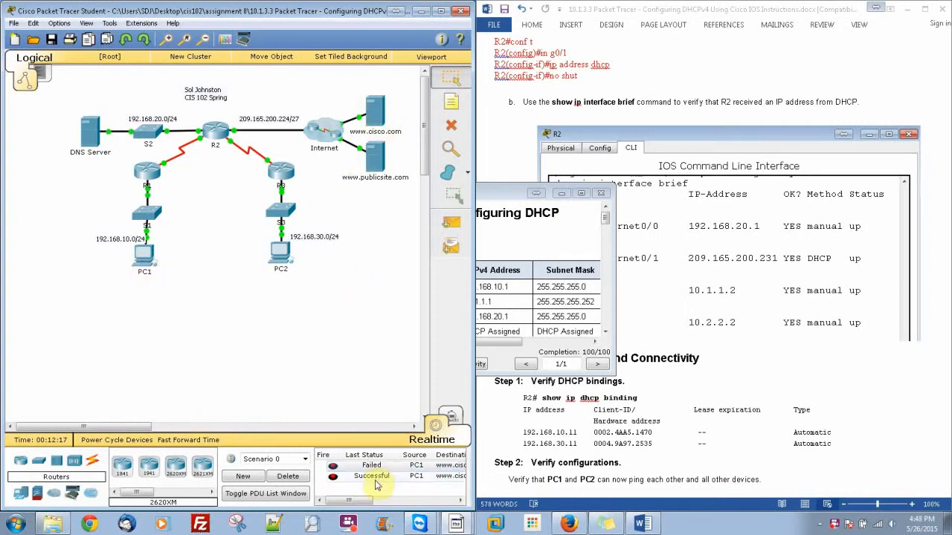
click(445, 231)
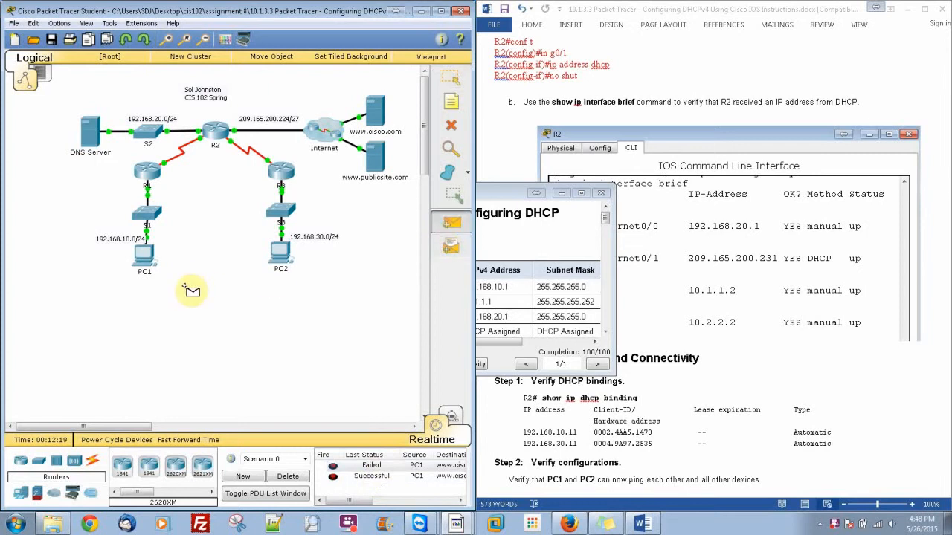
click(145, 257)
click(381, 159)
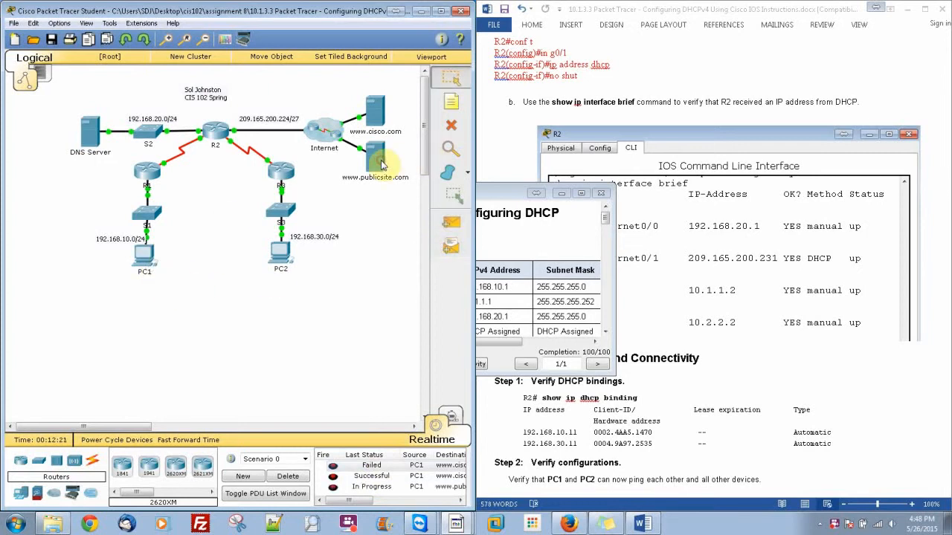
click(449, 221)
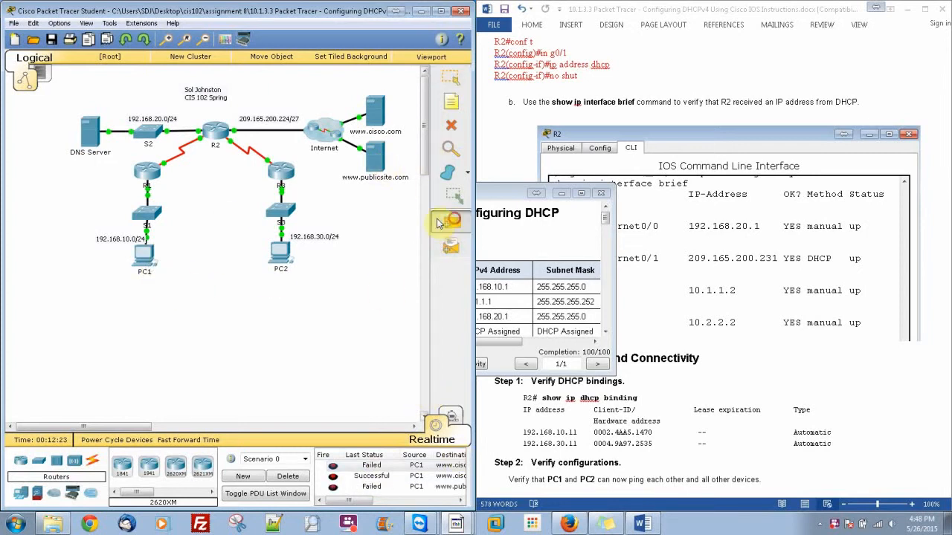
click(146, 255)
click(382, 163)
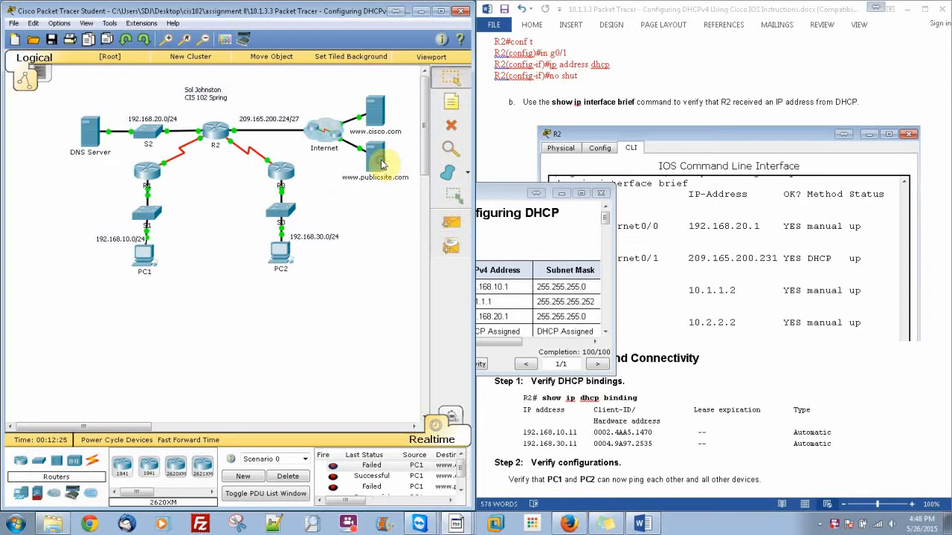
drag(460, 469, 461, 483)
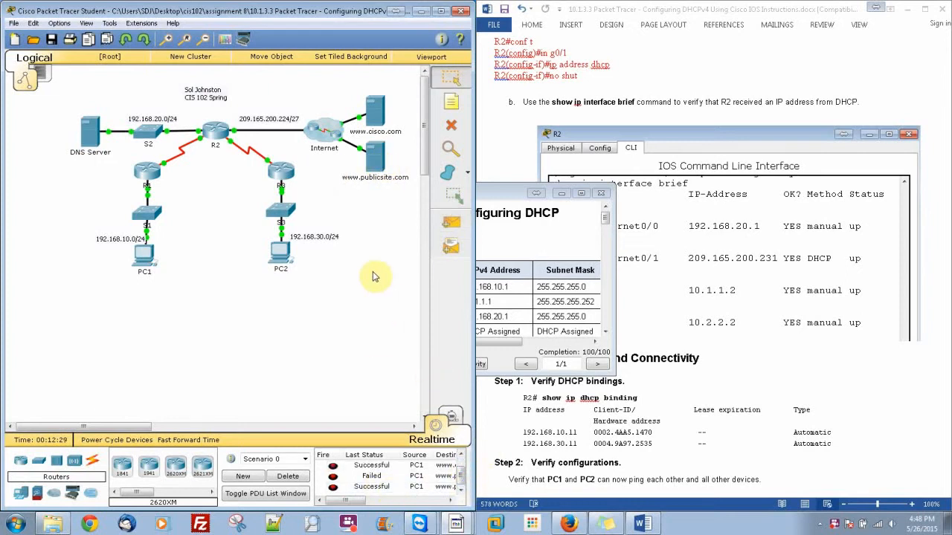
click(450, 221)
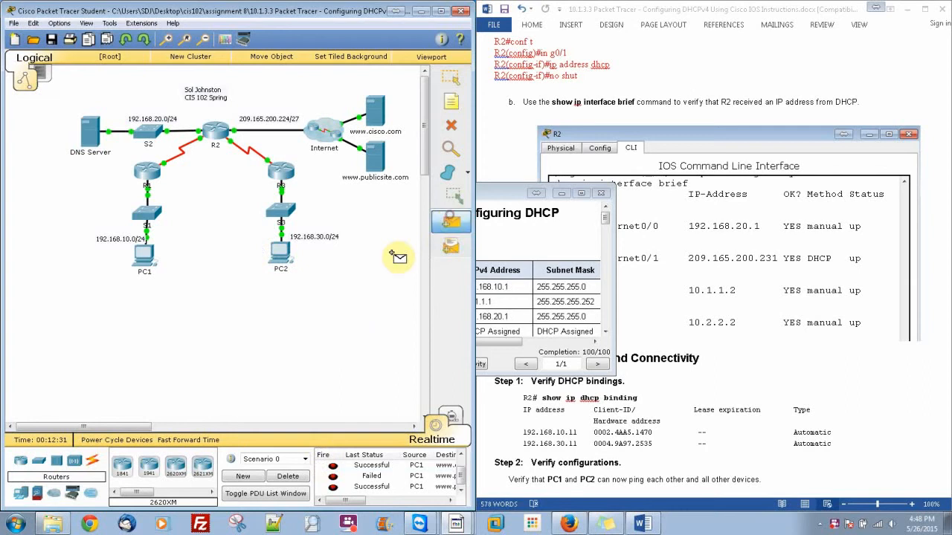
click(288, 254)
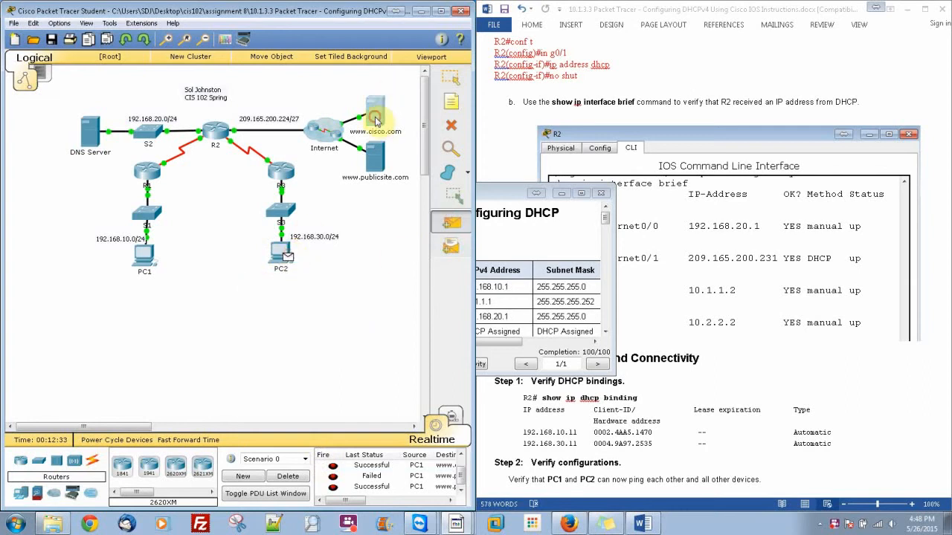